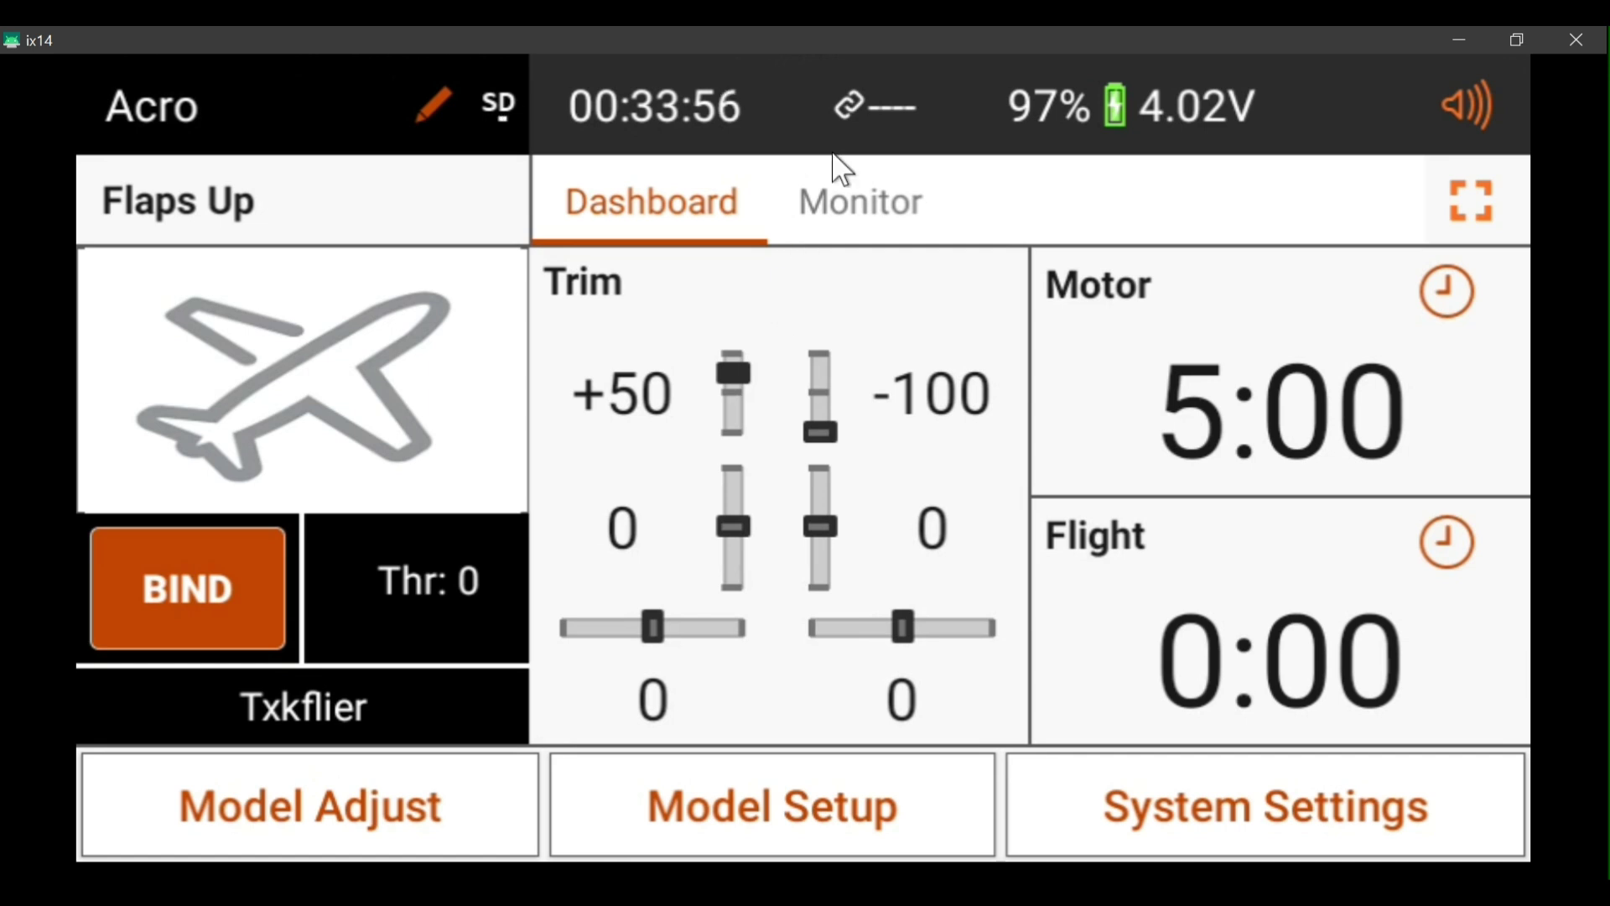
Close the AirWare and Settings apps from the recent apps overview, check that overview again and return to the home screen.
left_click_drag(782, 92, 683, 701)
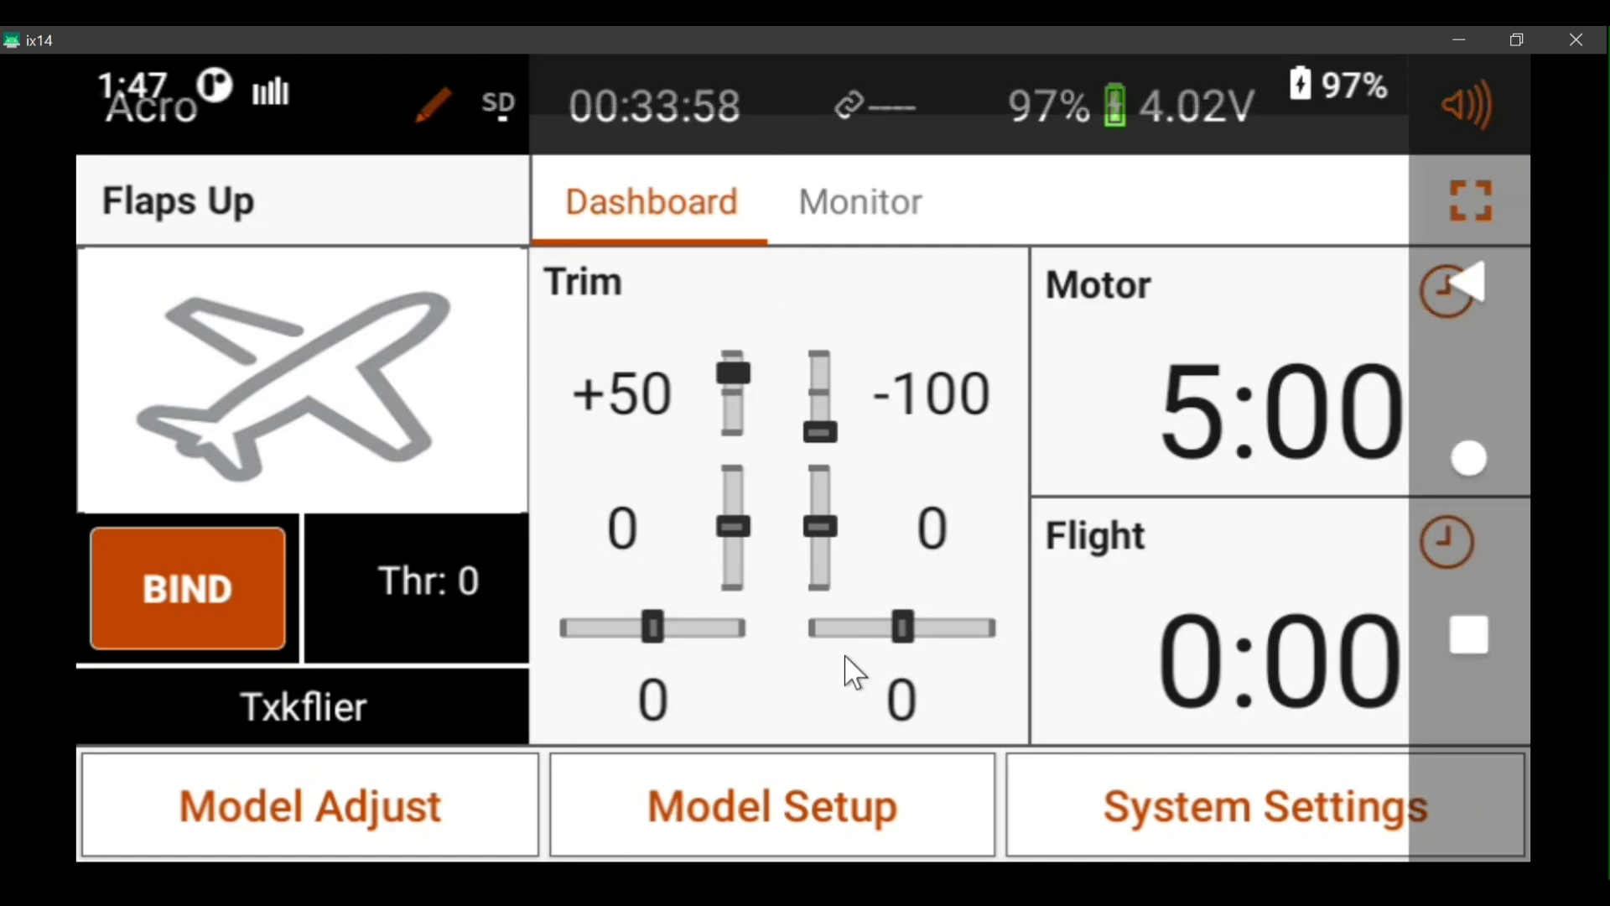
left_click(1469, 635)
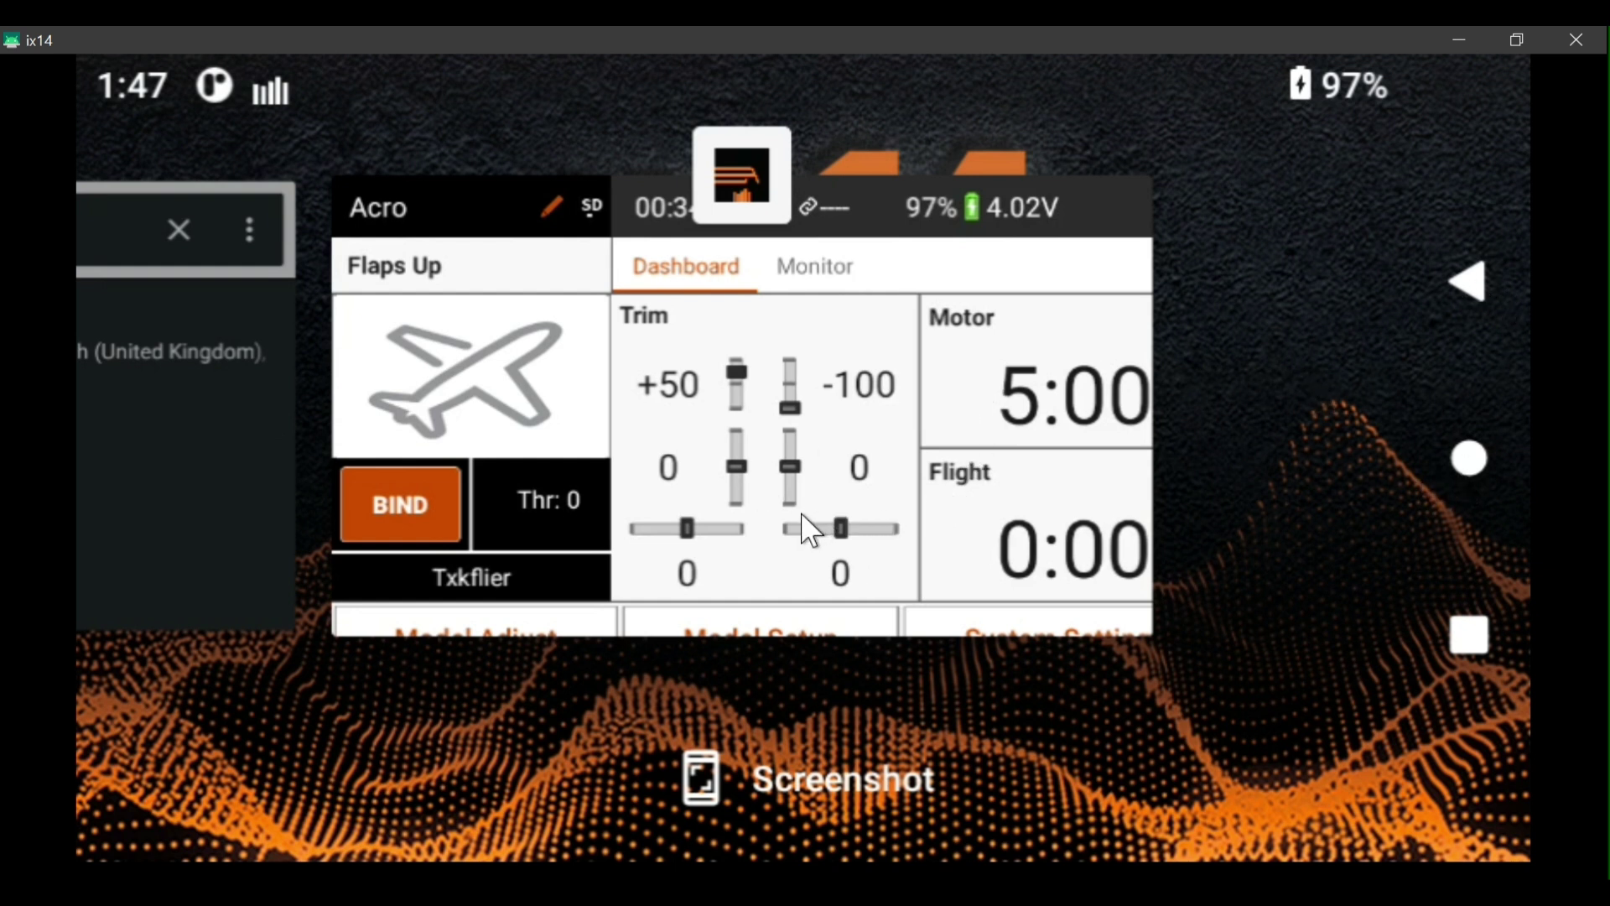
left_click_drag(810, 531, 888, 23)
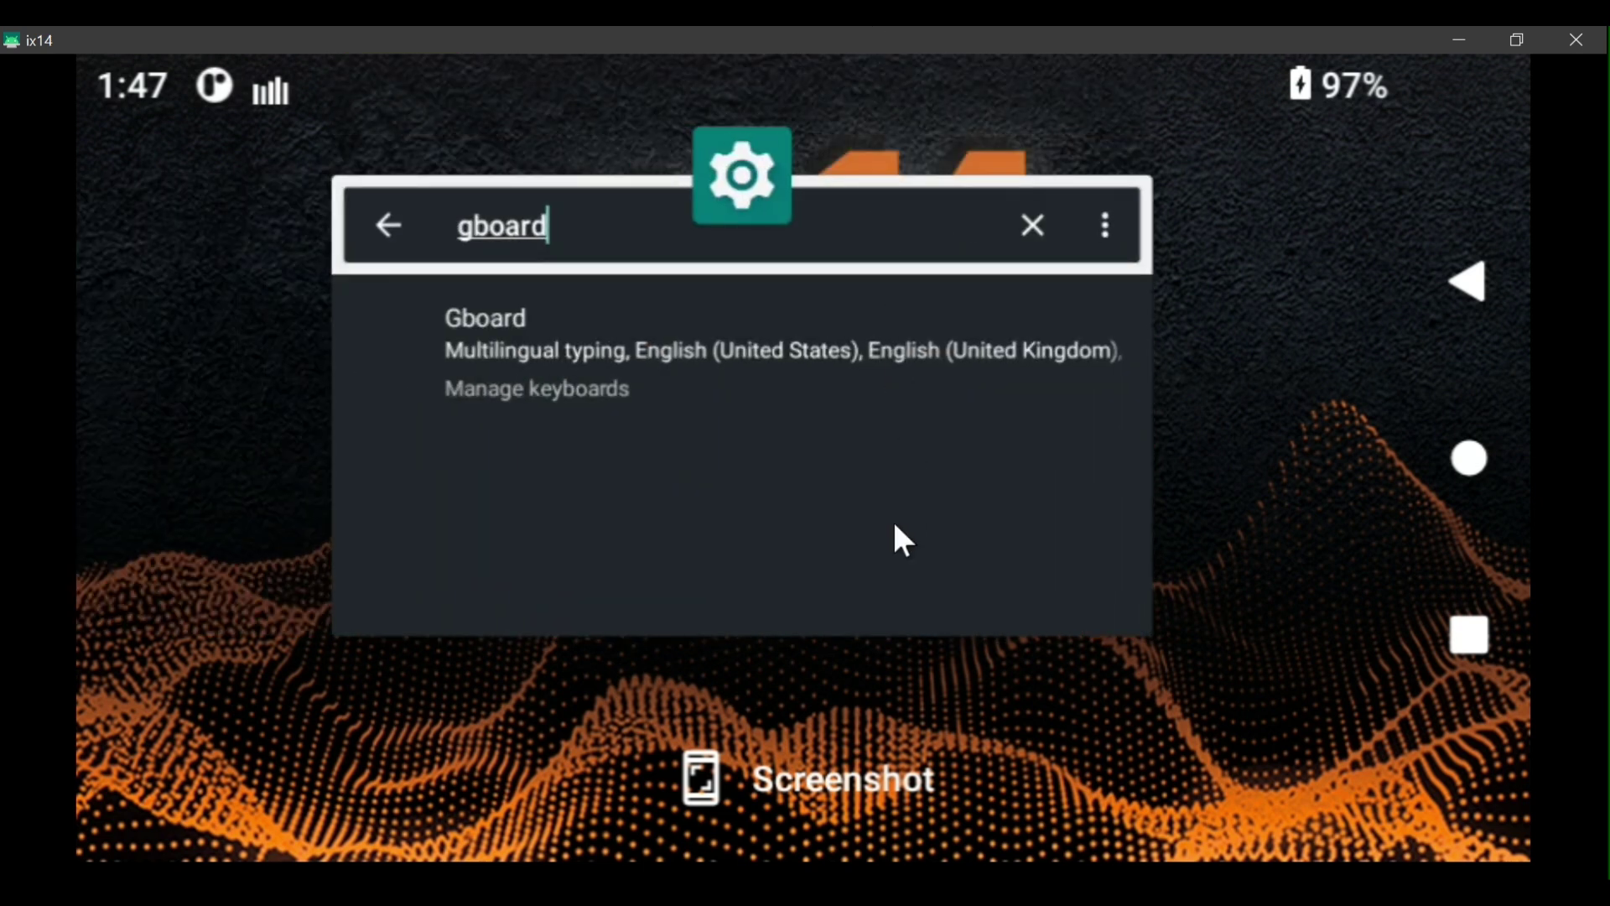
left_click_drag(836, 552, 898, 25)
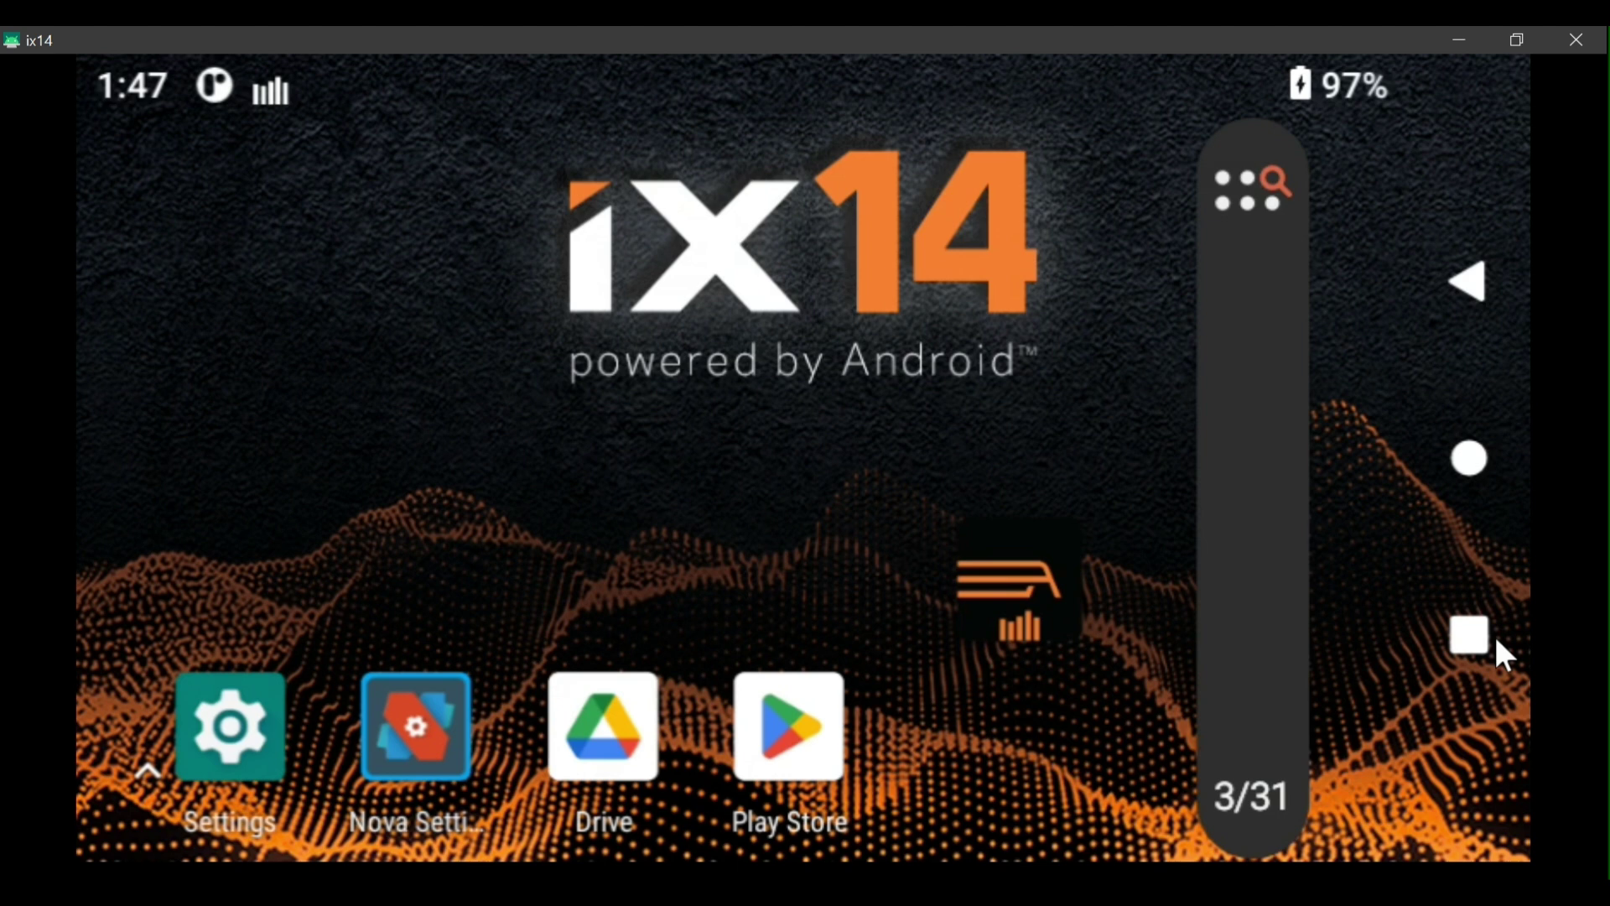
left_click(1474, 640)
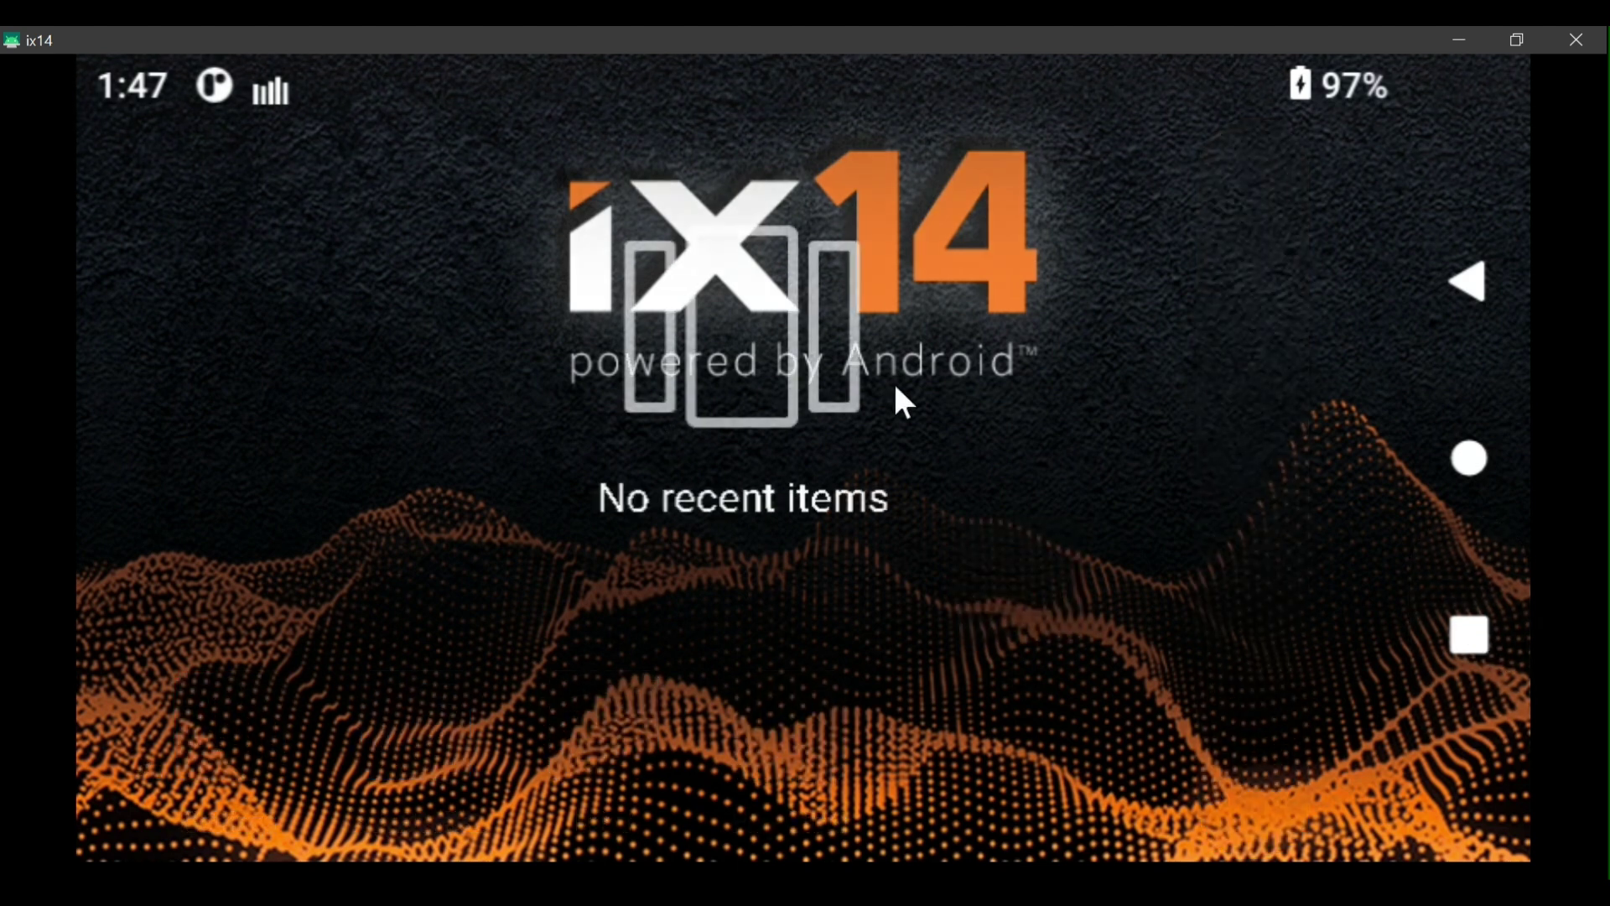
left_click(1469, 458)
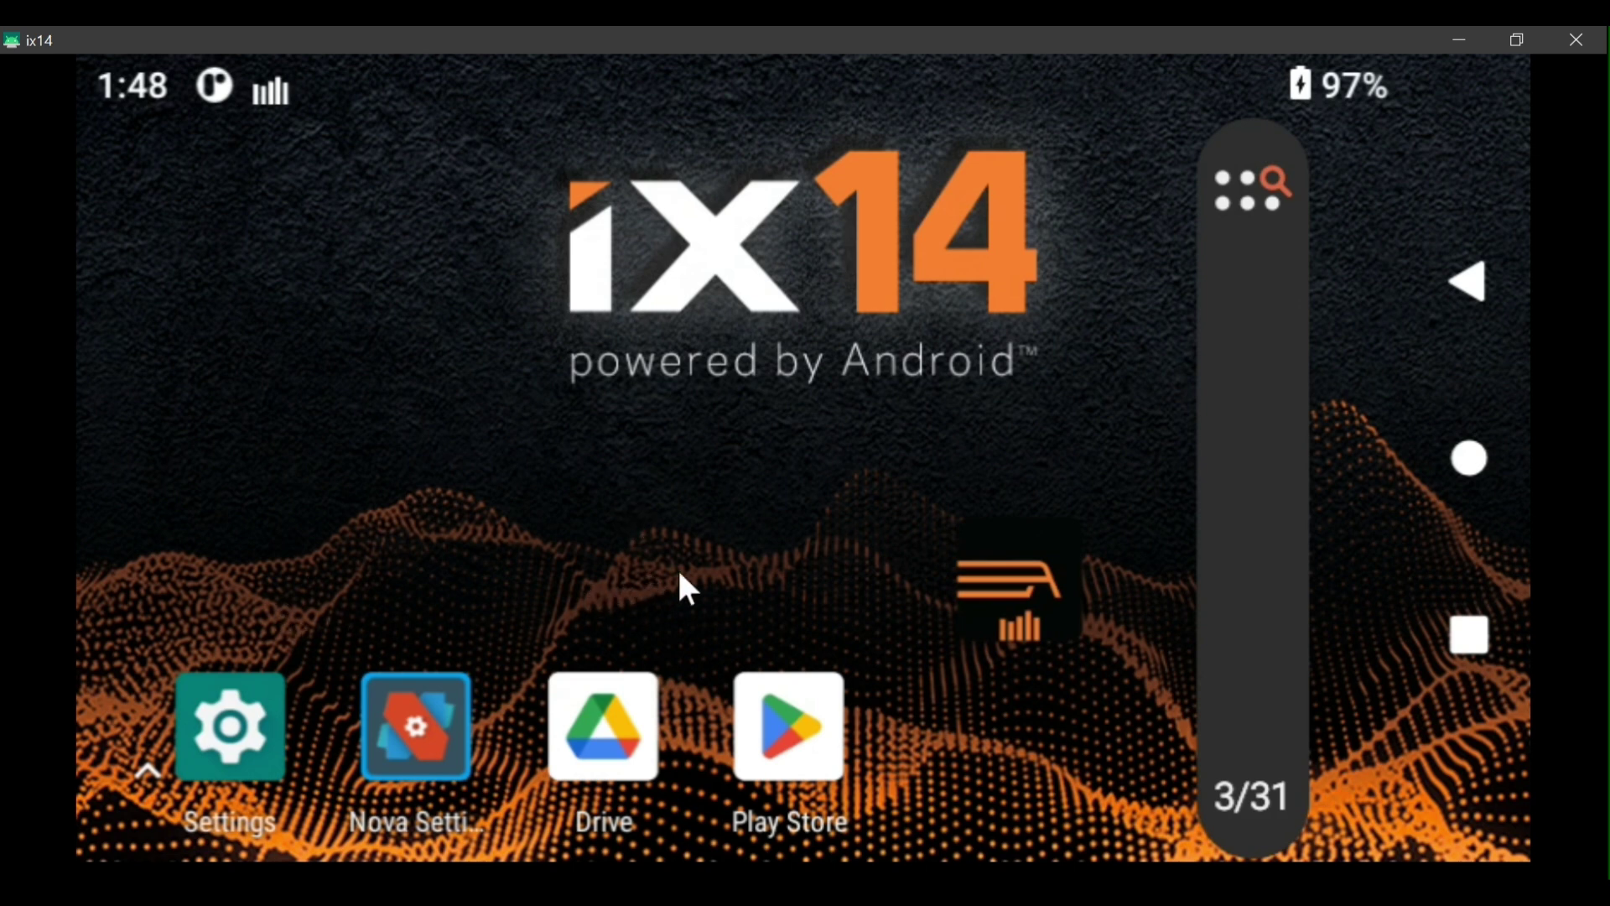
Place a Gmail shortcut from the app drawer on the home screen above Settings, and remove that shortcut again.
left_click_drag(495, 600, 575, 43)
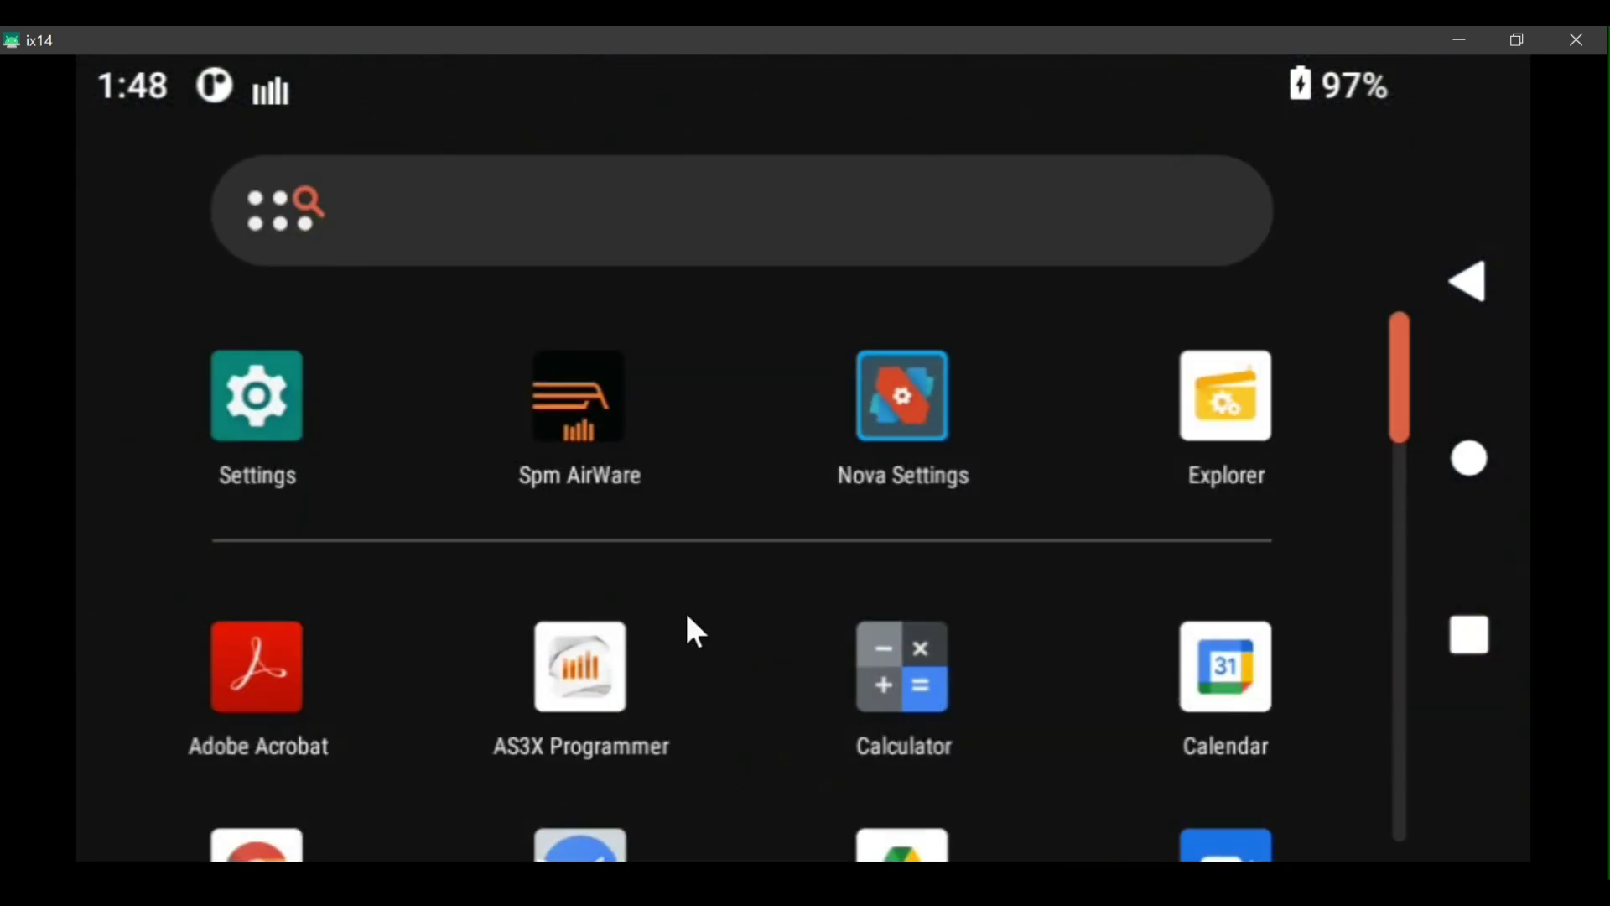
left_click_drag(739, 774, 742, 415)
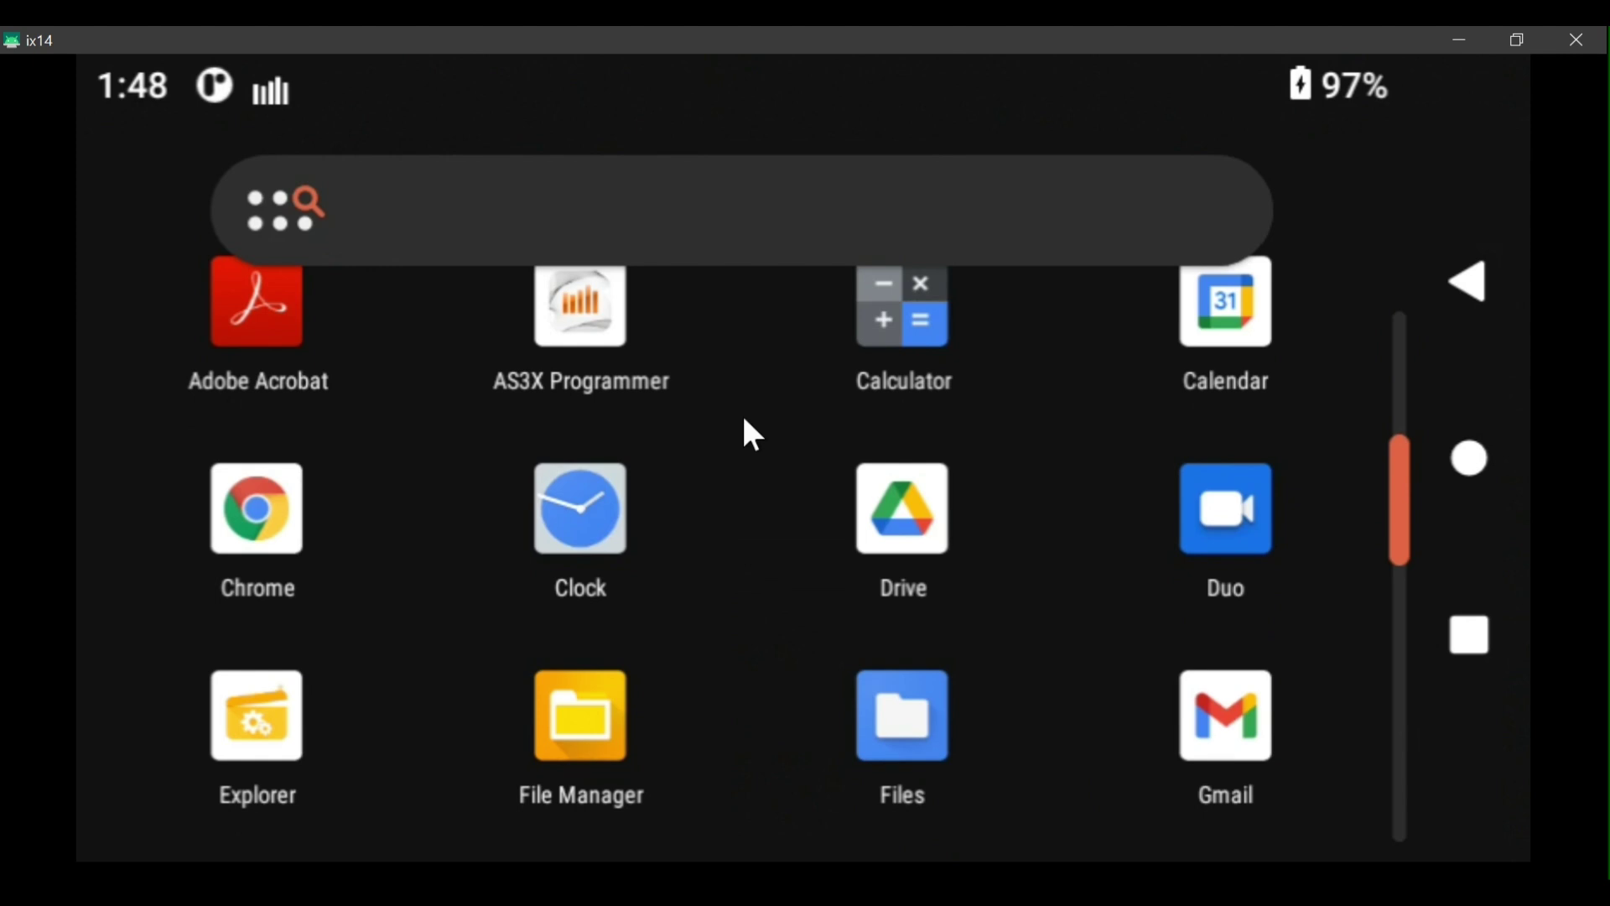
left_click_drag(721, 625, 720, 553)
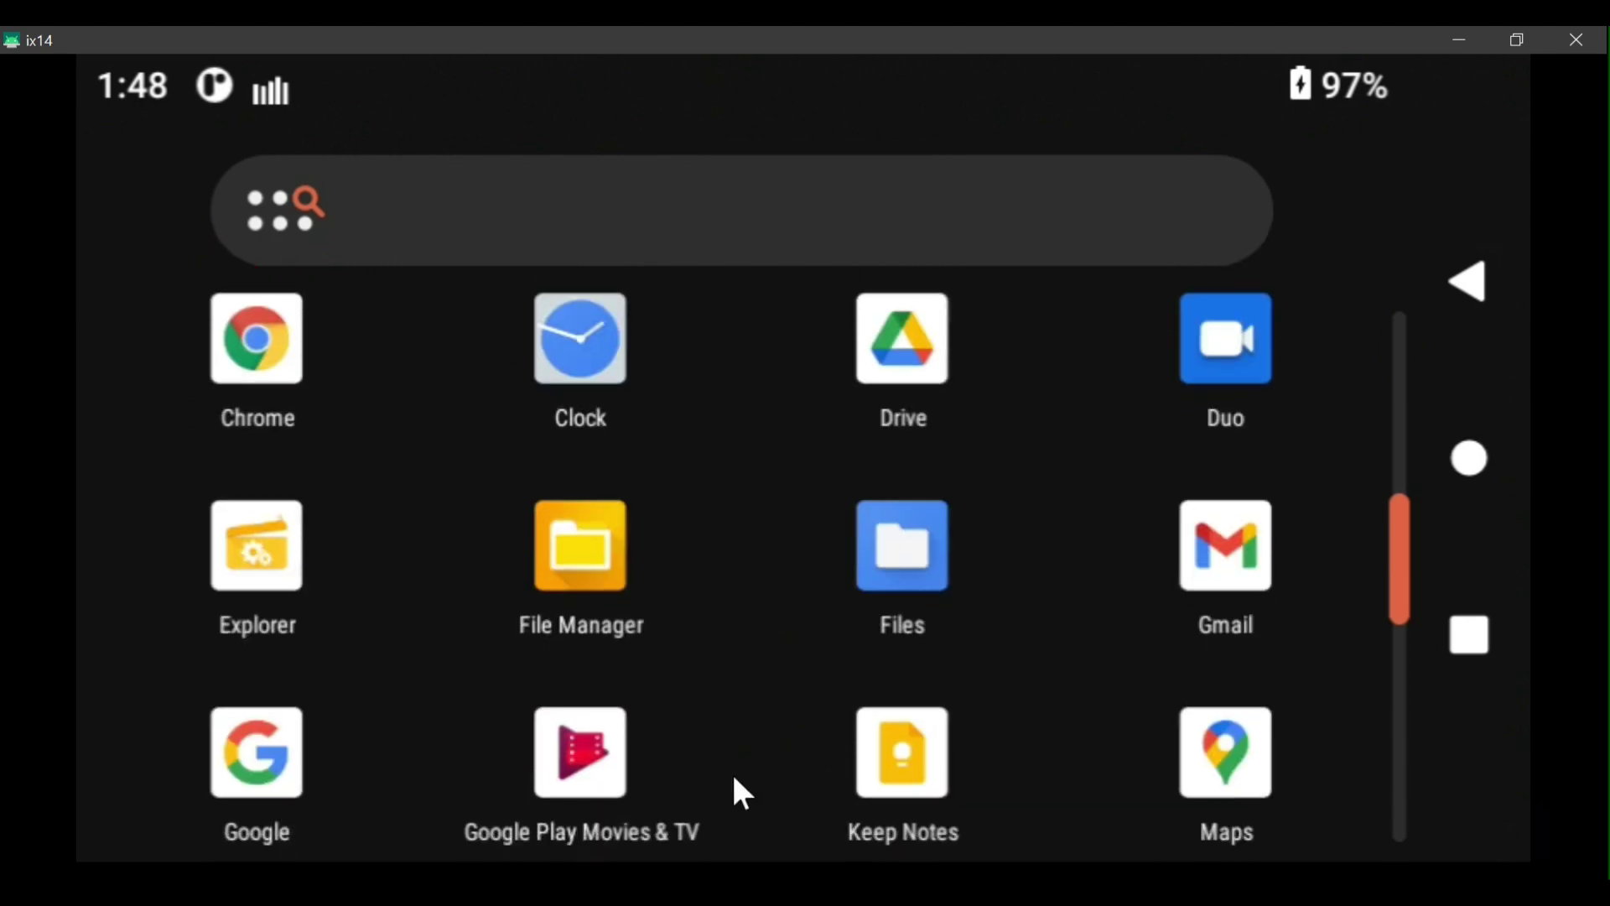
left_click(1228, 560)
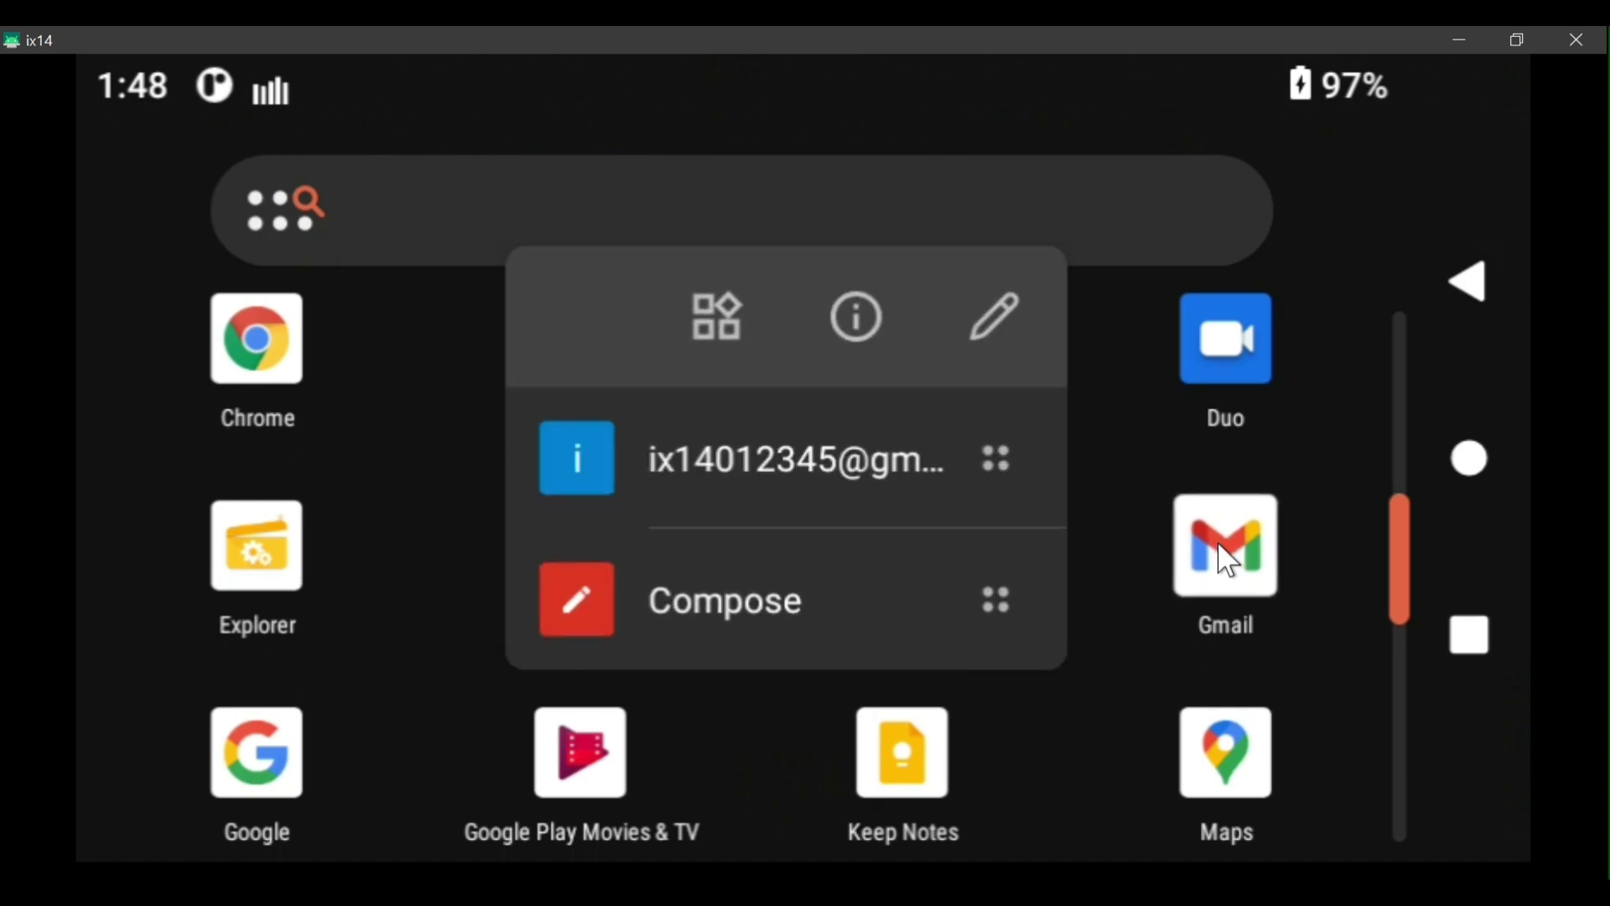
left_click_drag(1230, 562, 362, 552)
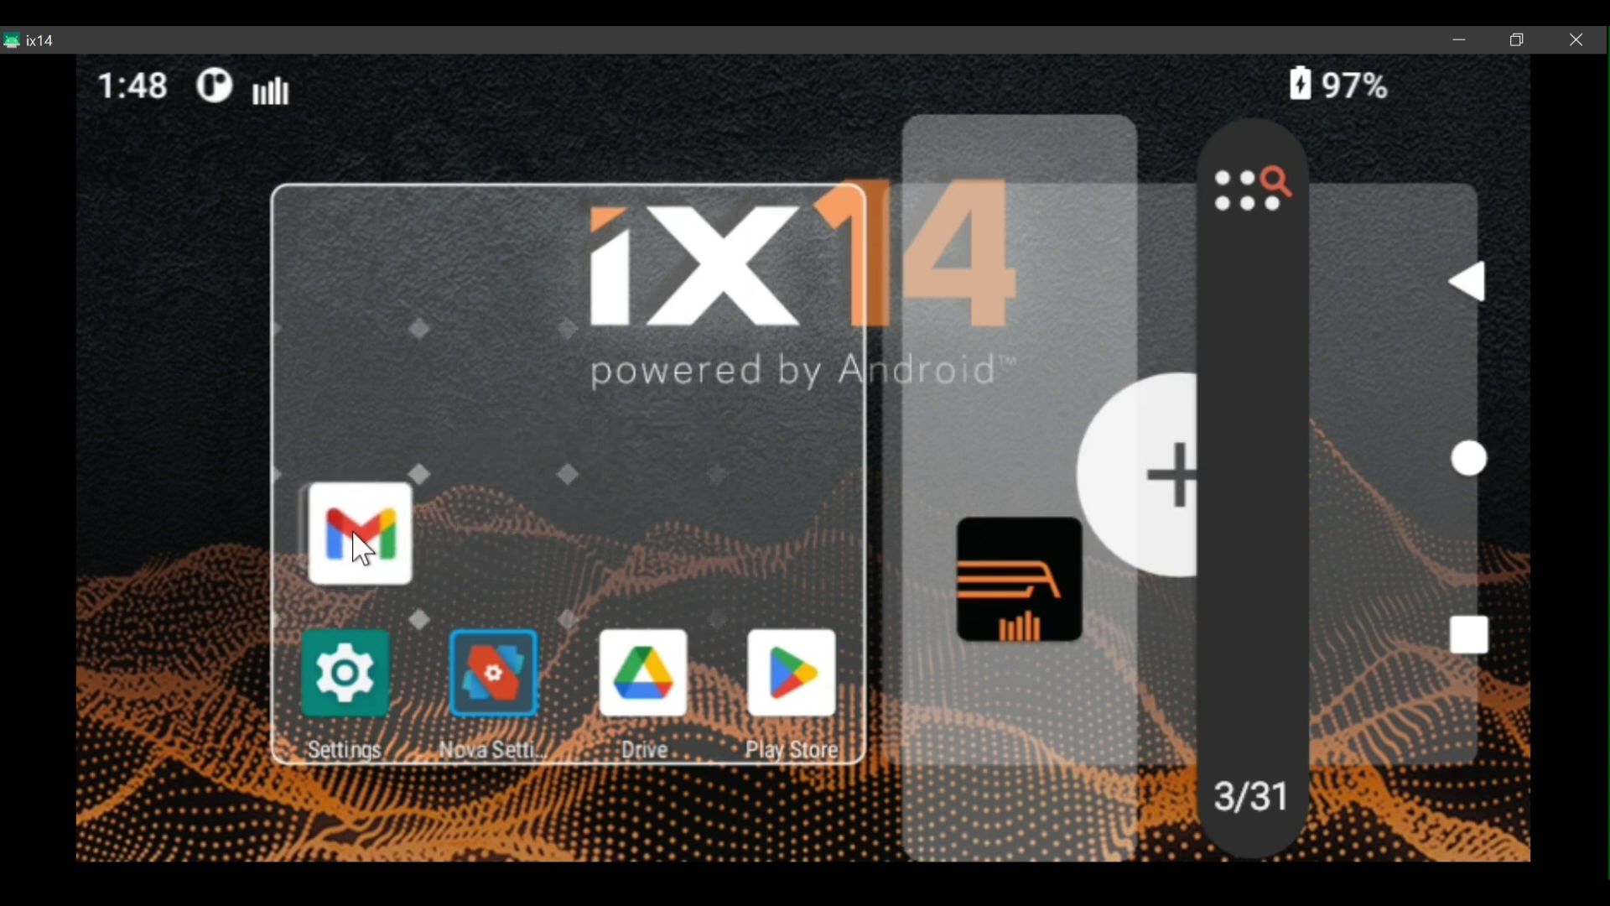
left_click_drag(362, 552, 369, 552)
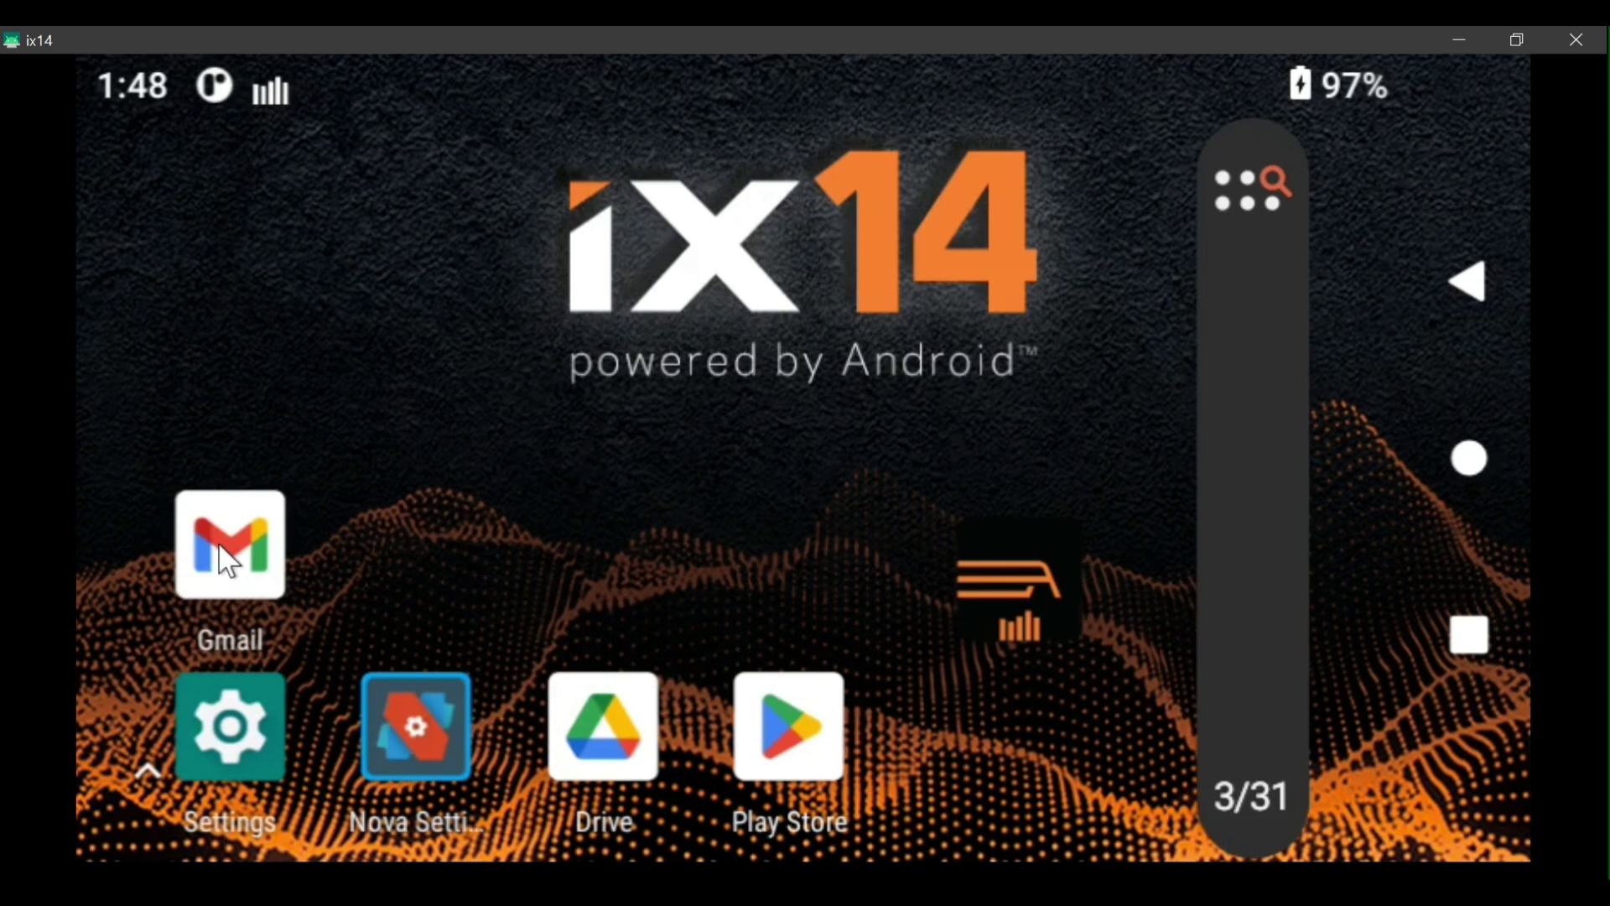
left_click(236, 559)
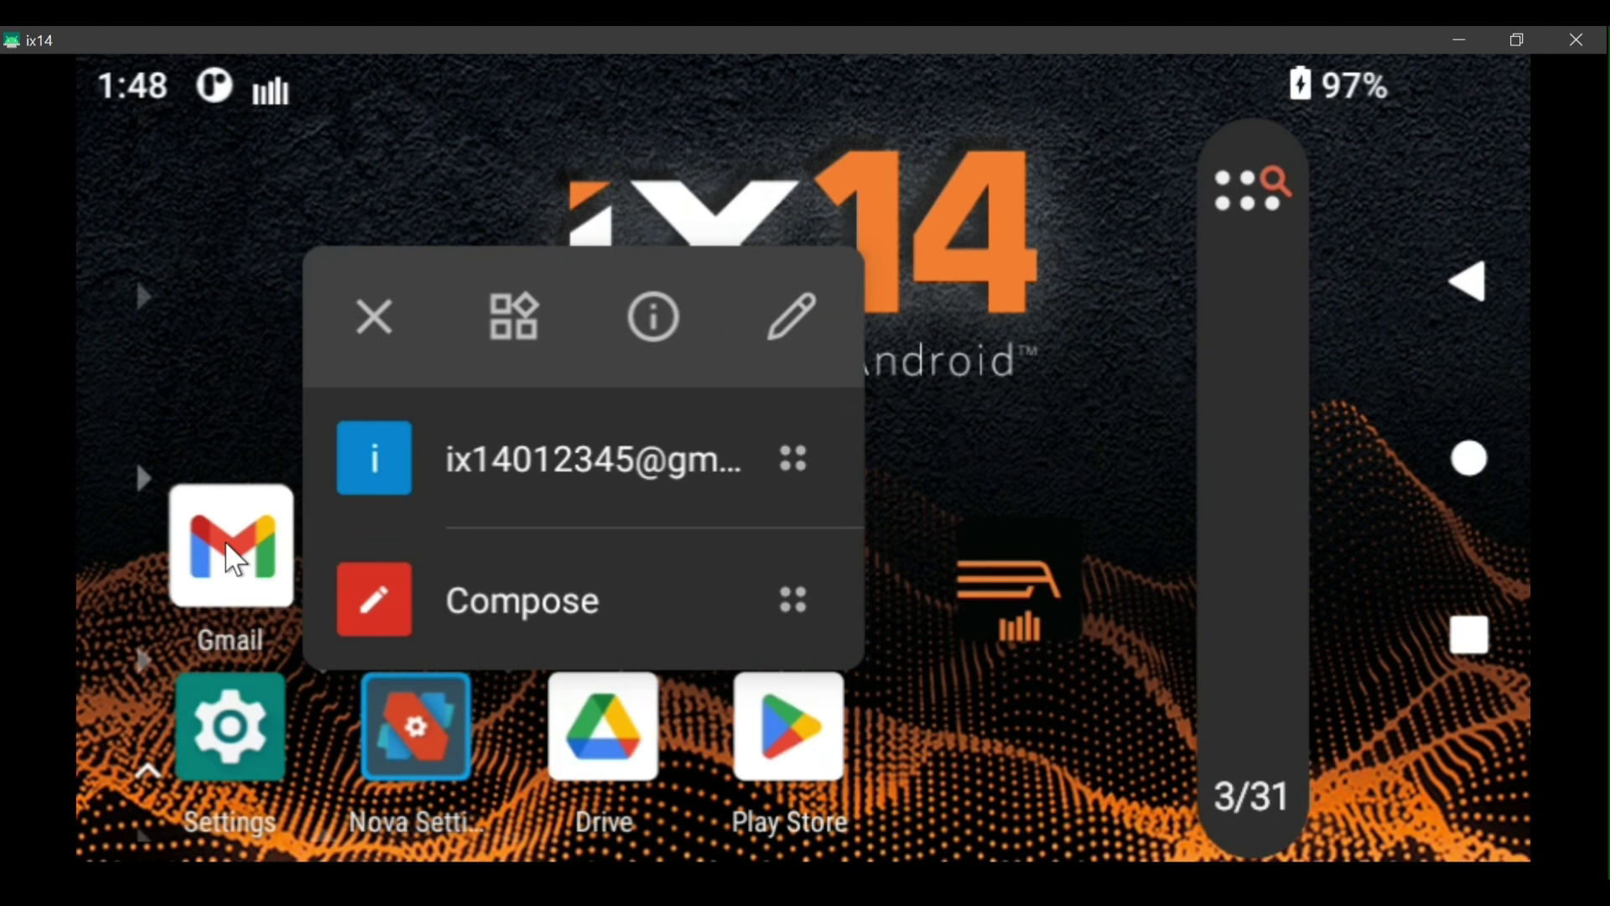
left_click(379, 317)
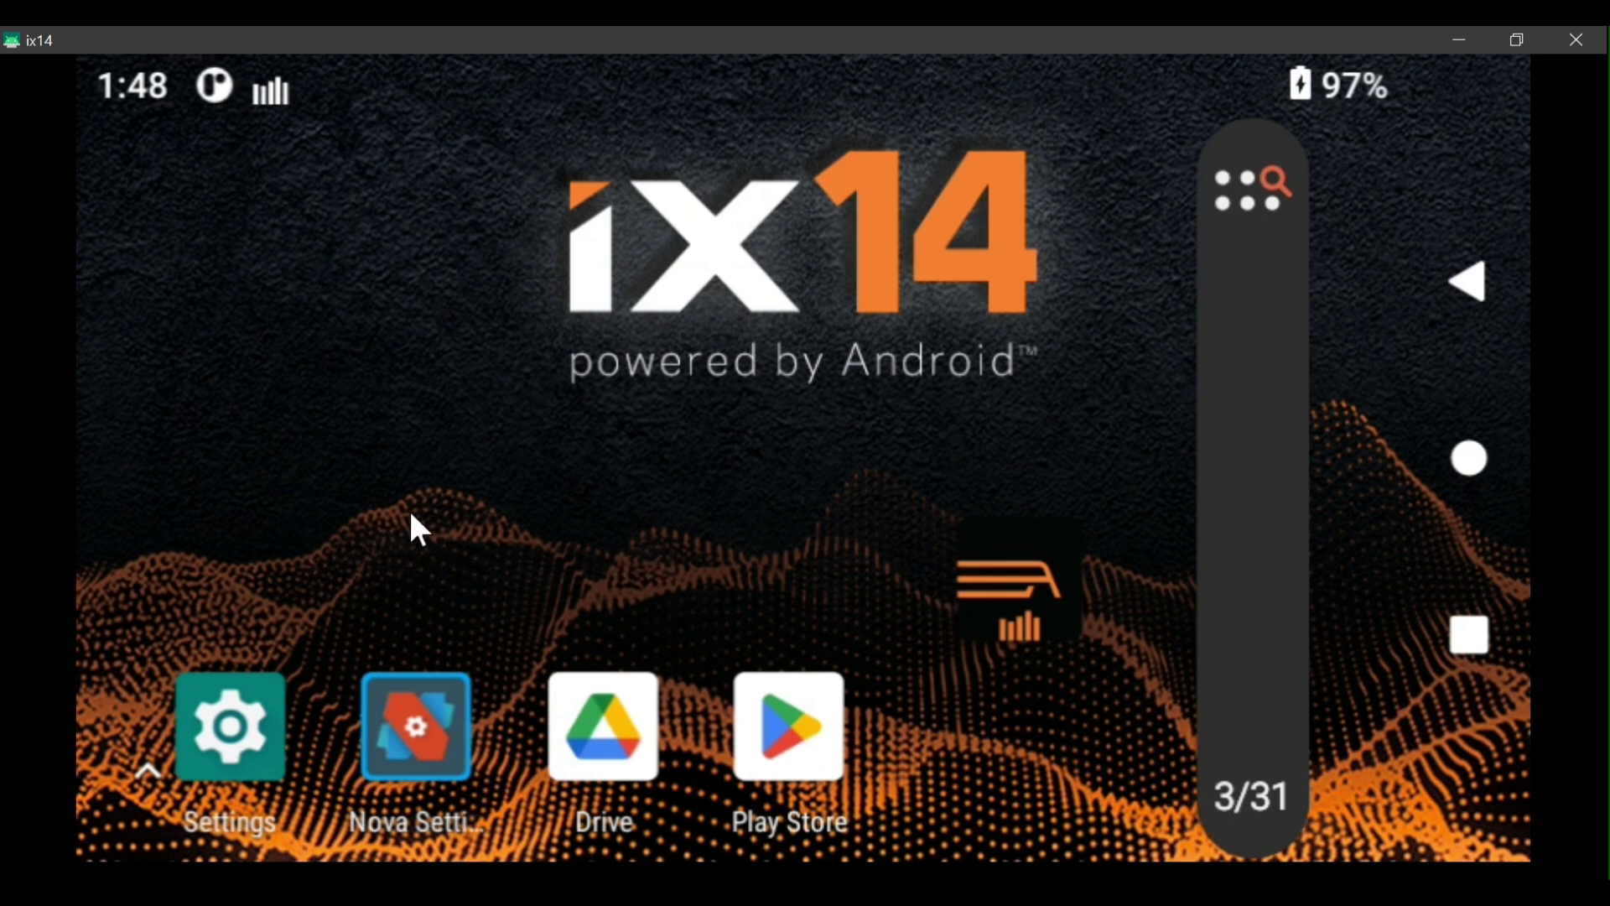
Remove the Nova Settings shortcut from the home screen and put it back between Settings and Drive from the app drawer.
left_click(430, 721)
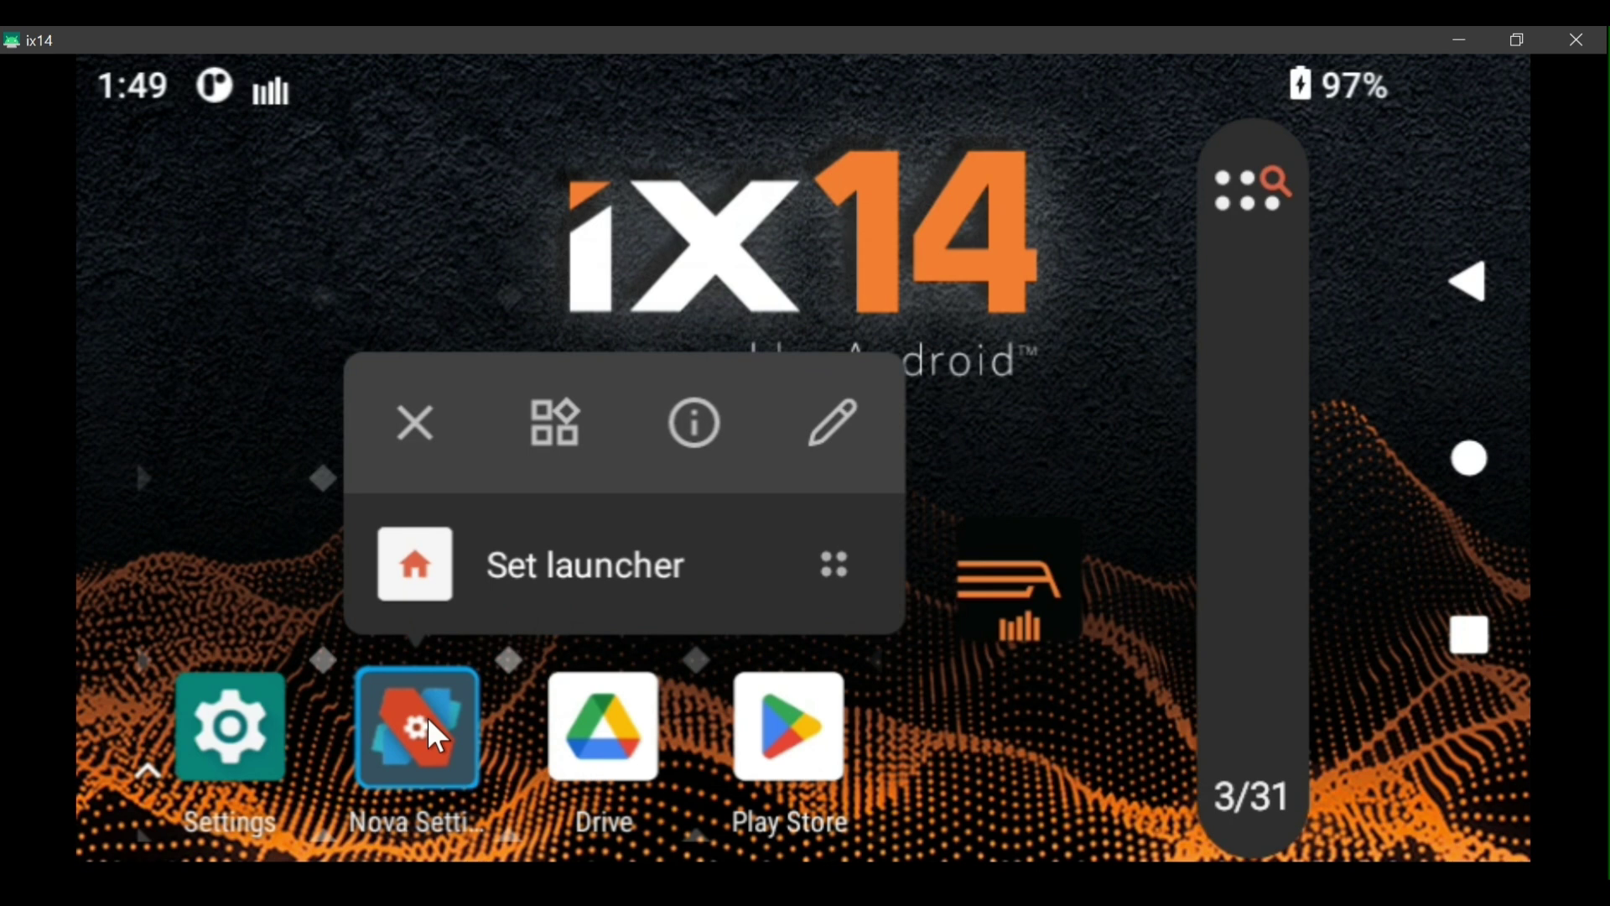
left_click(423, 420)
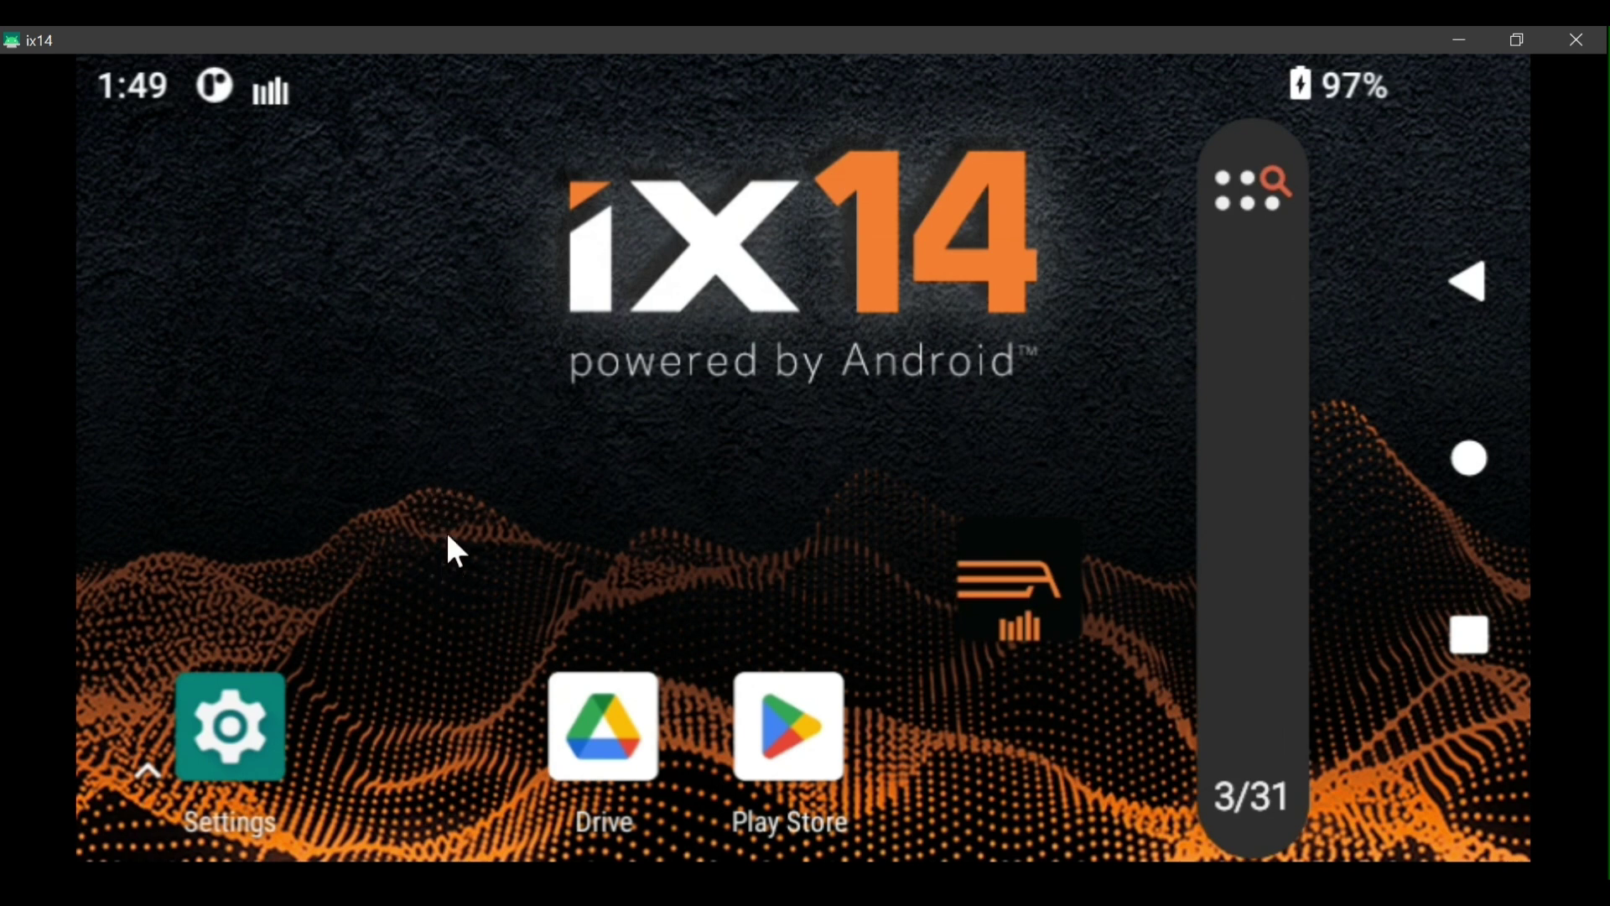
left_click_drag(448, 537, 449, 43)
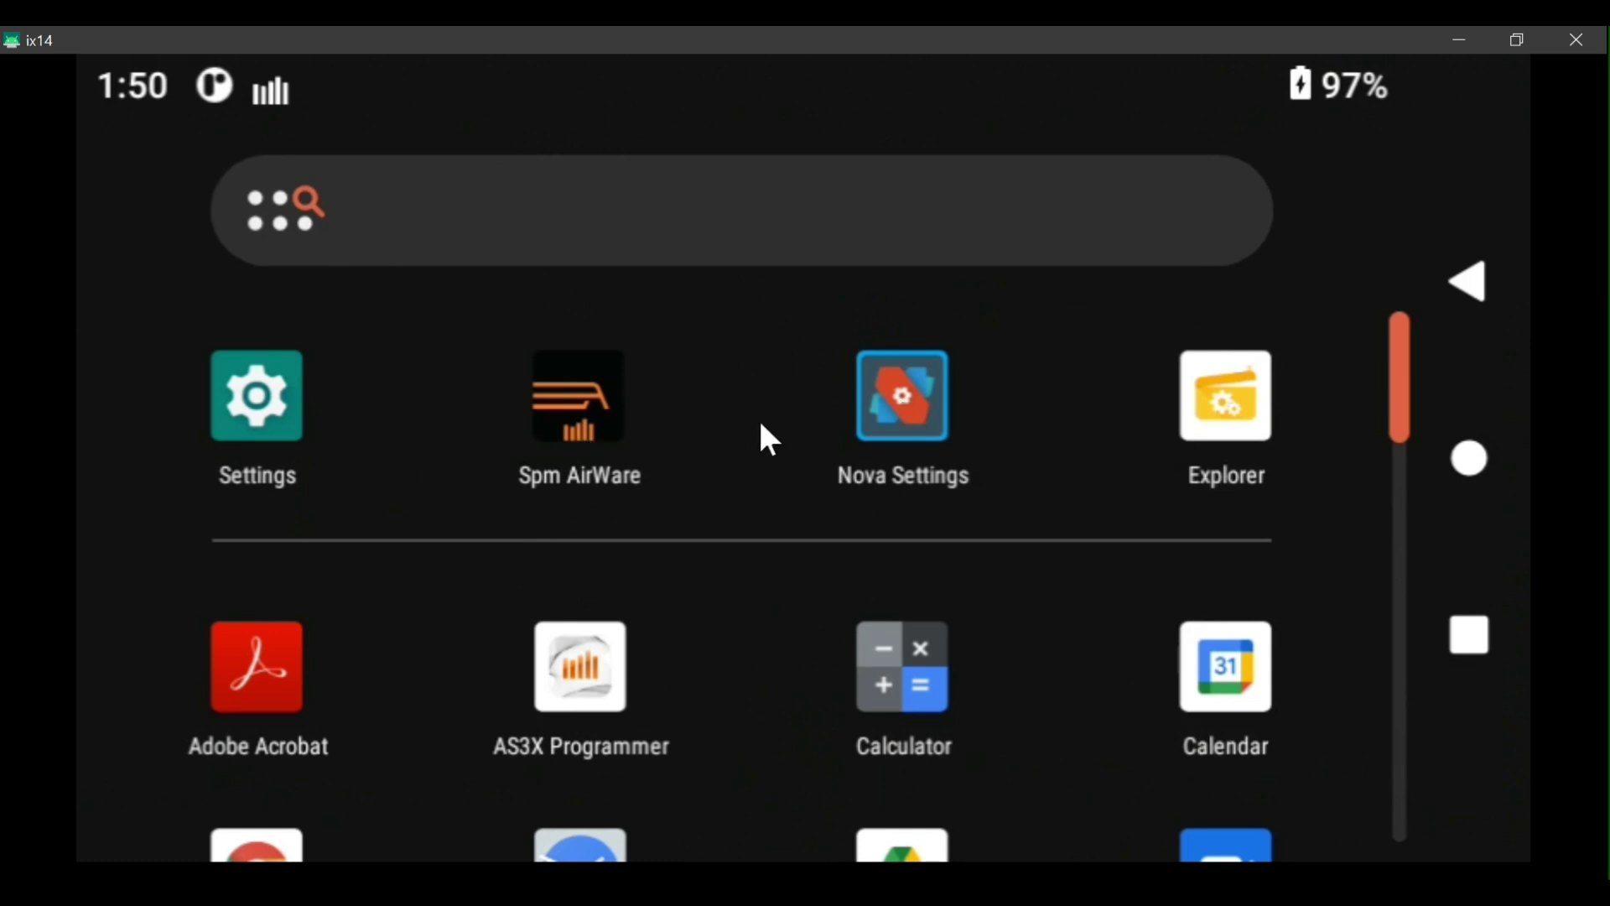
left_click(905, 412)
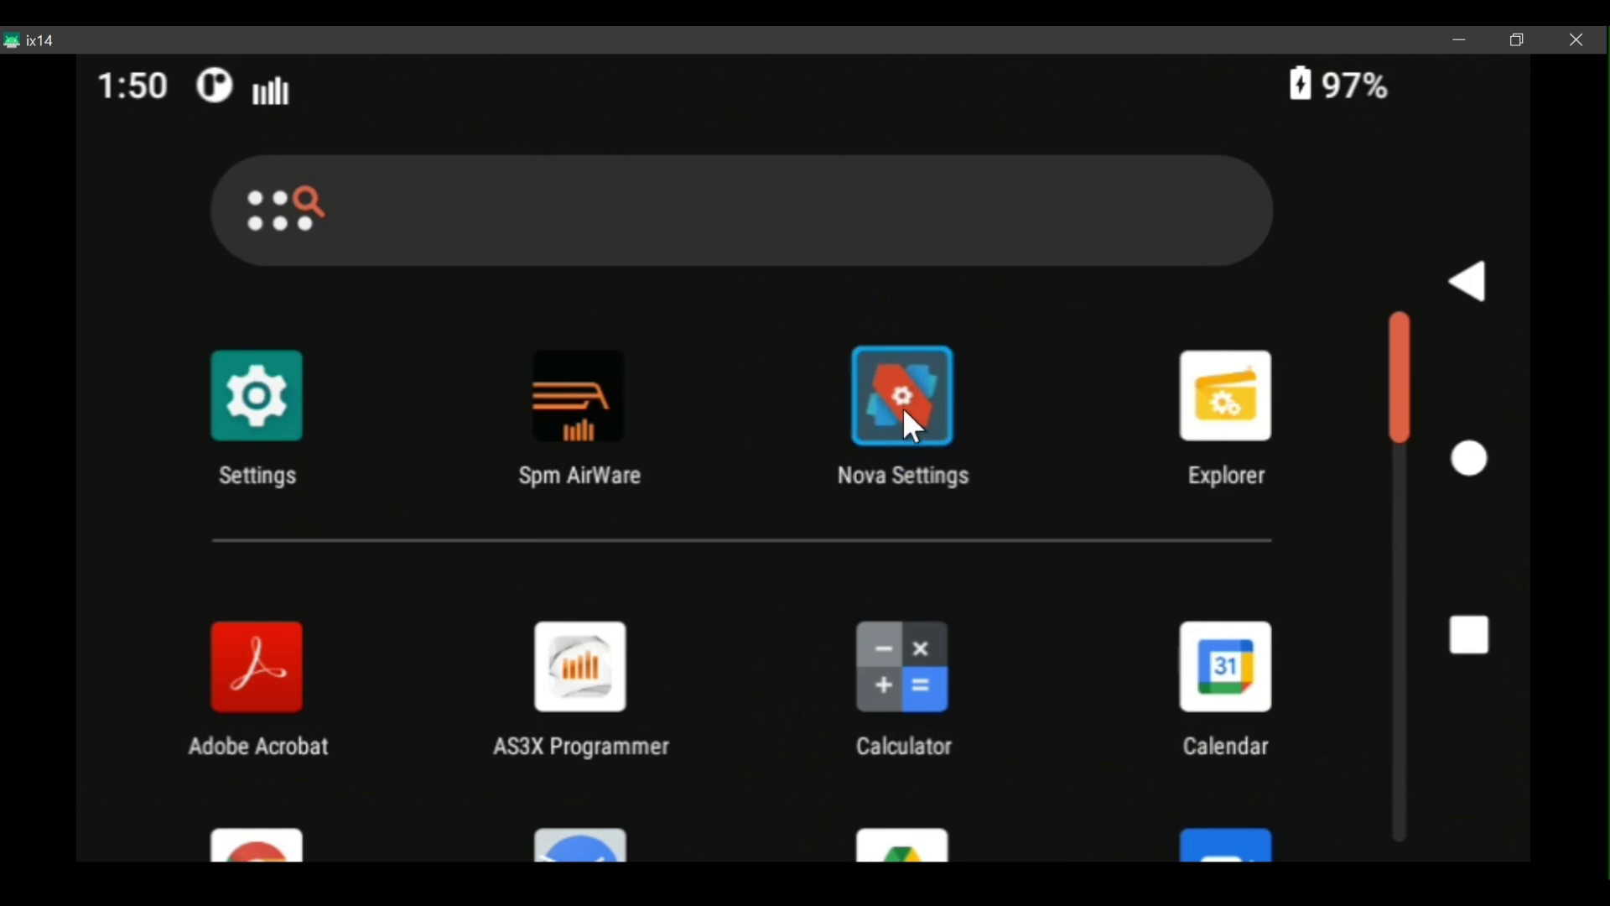
left_click_drag(905, 413, 491, 676)
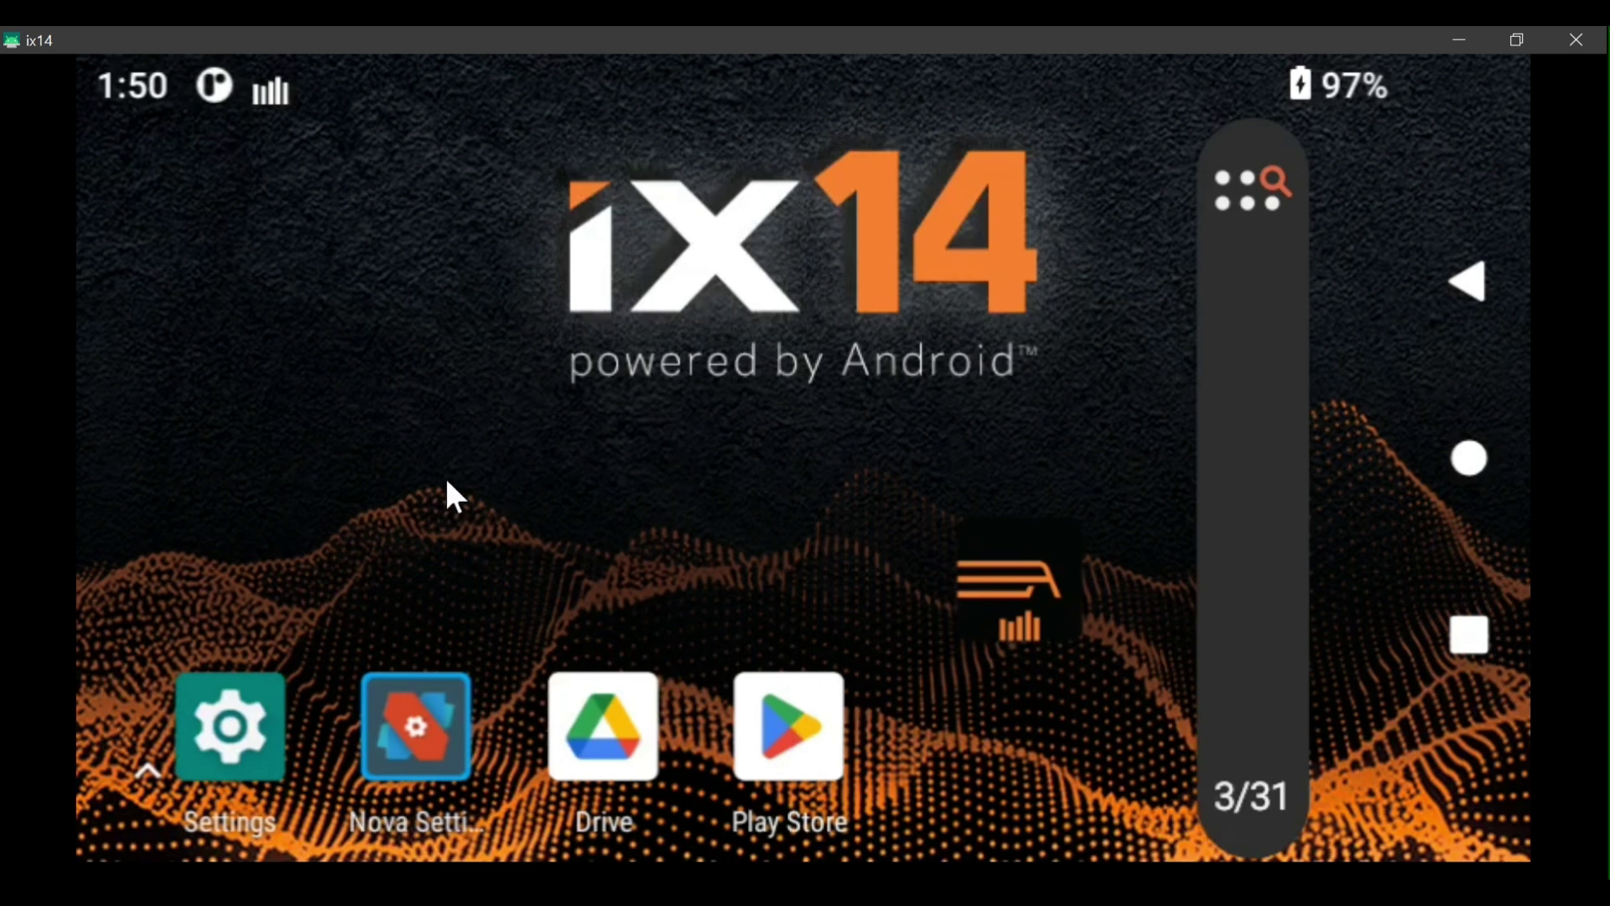
Move the AirWare shortcut out of the dock to the home screen spot above Drive.
left_click_drag(1009, 587, 600, 575)
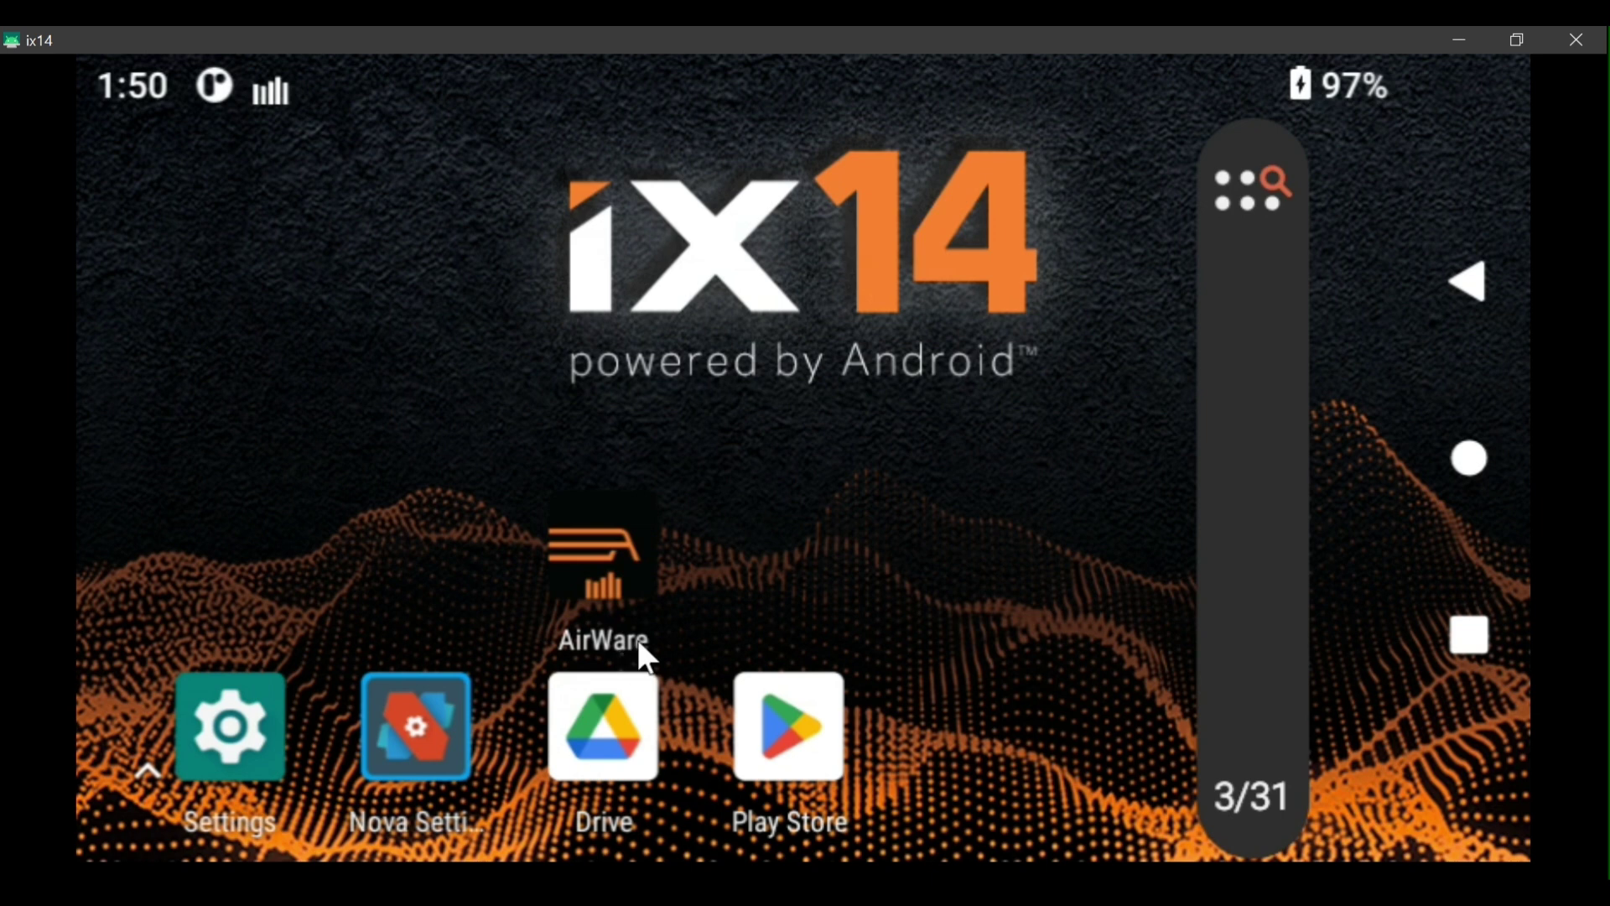
key("alt+s")
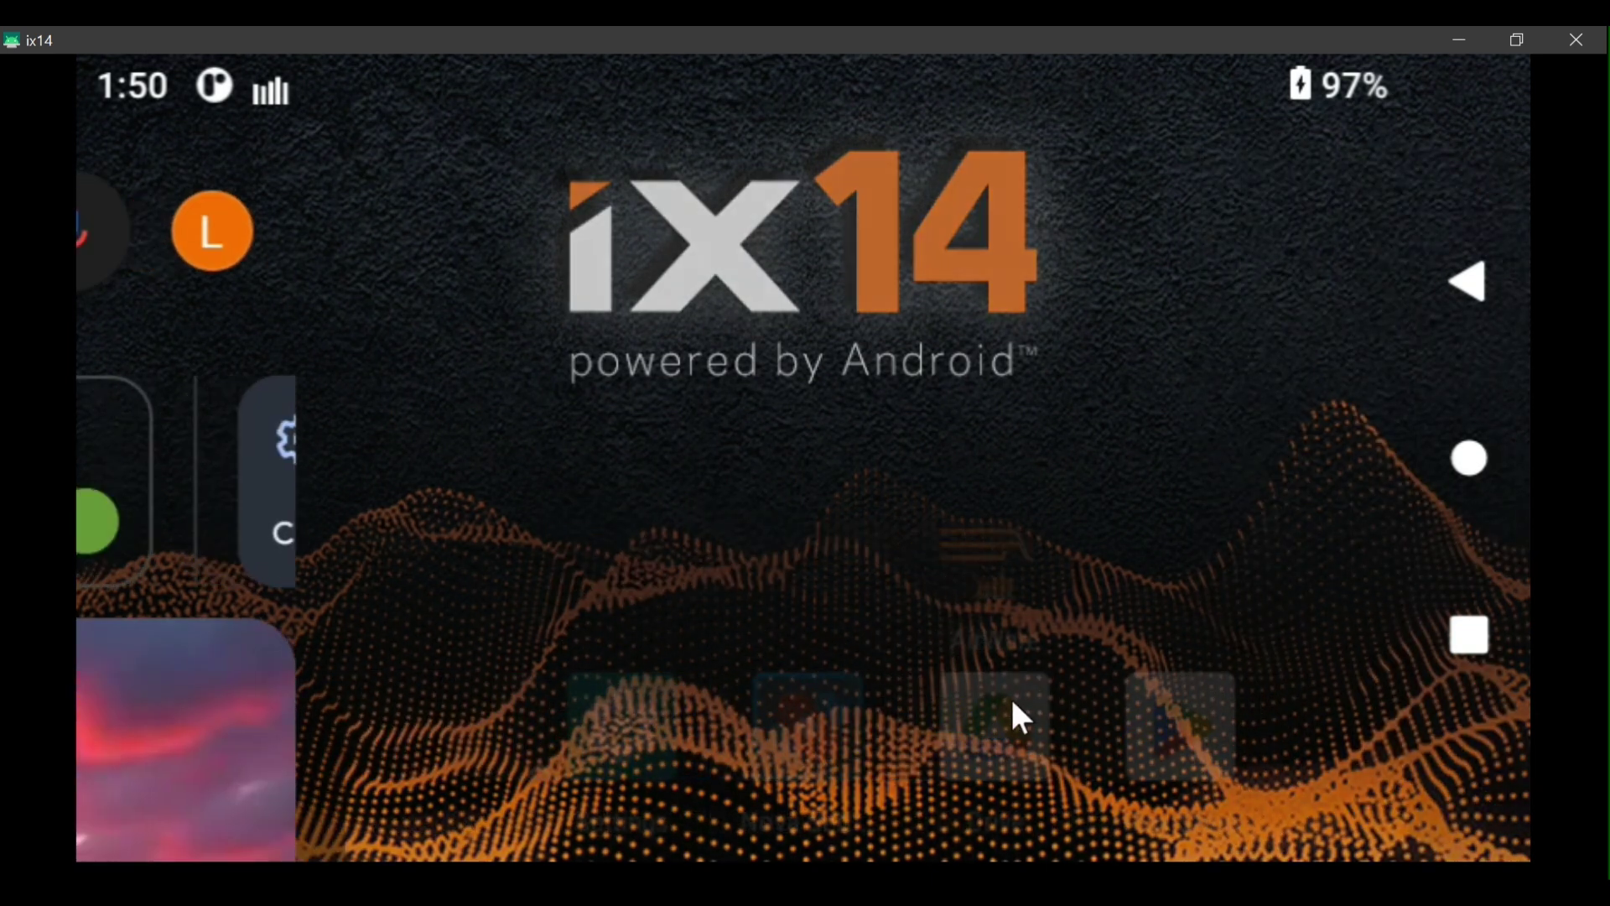
left_click(988, 684)
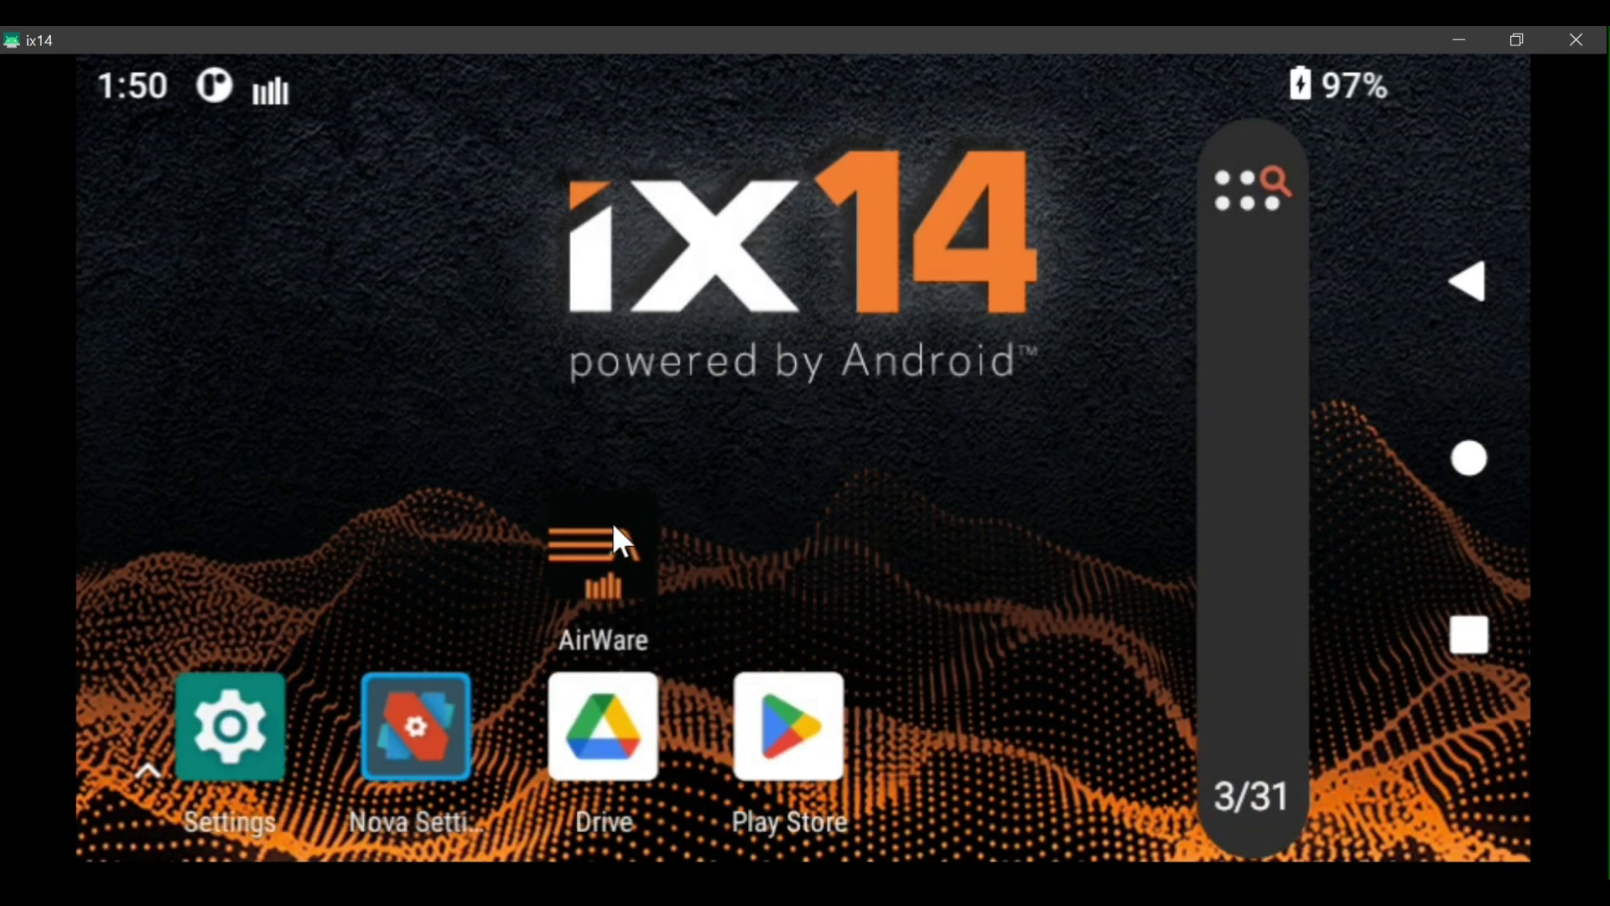
Return the AirWare shortcut from the spot above Drive to the dock.
left_click(603, 548)
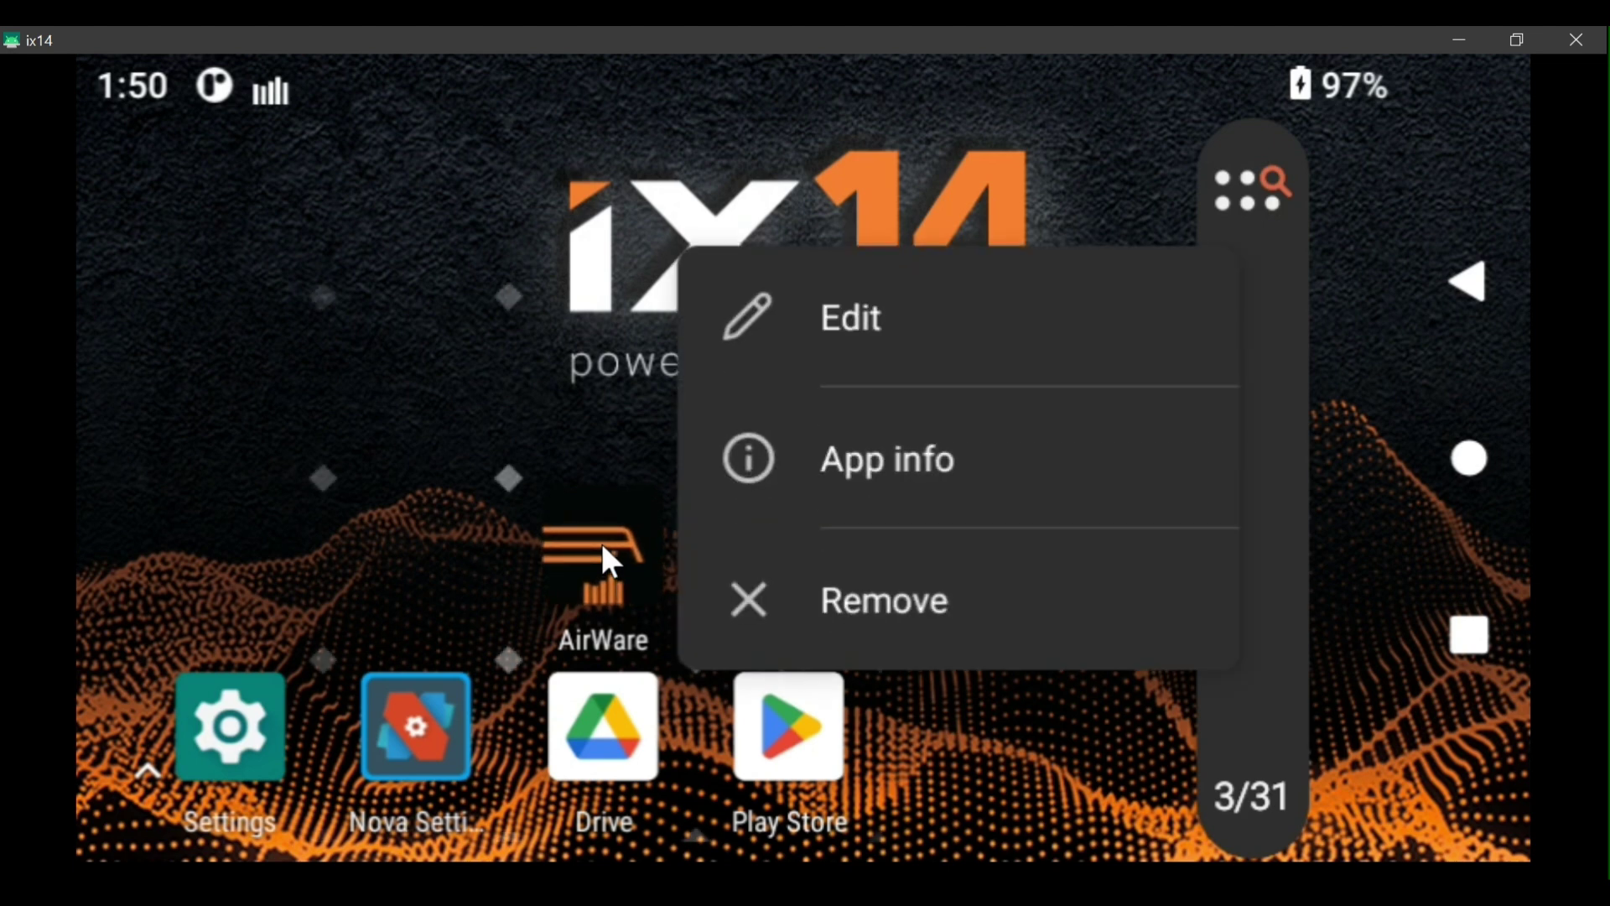
left_click_drag(603, 548, 1015, 713)
left_click_drag(1037, 535, 994, 719)
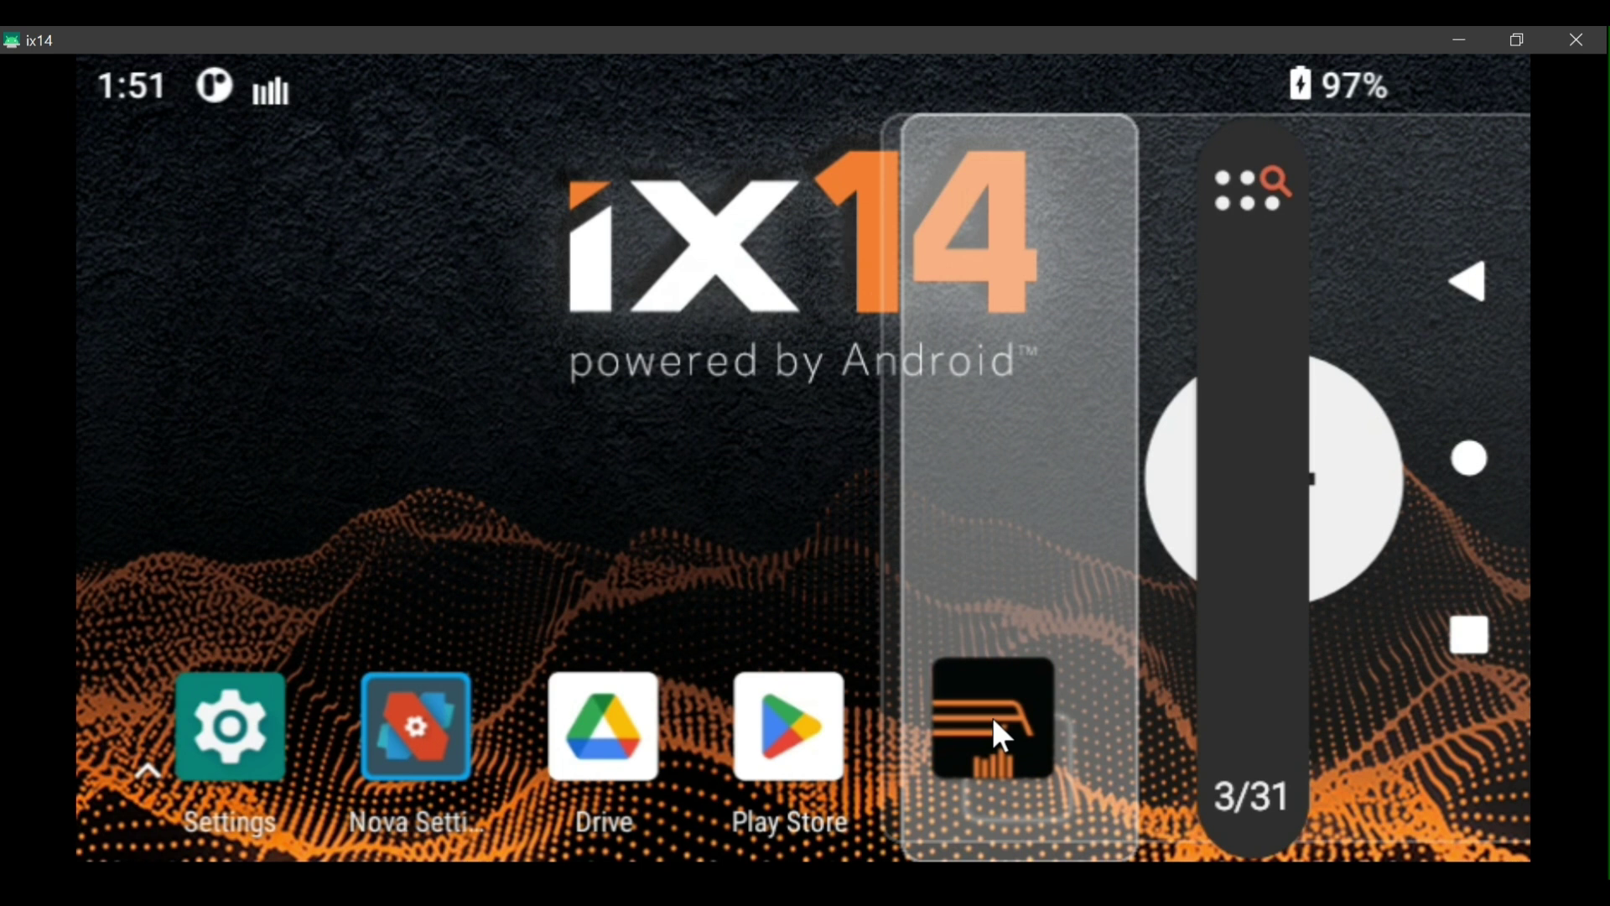
left_click_drag(994, 721, 1008, 590)
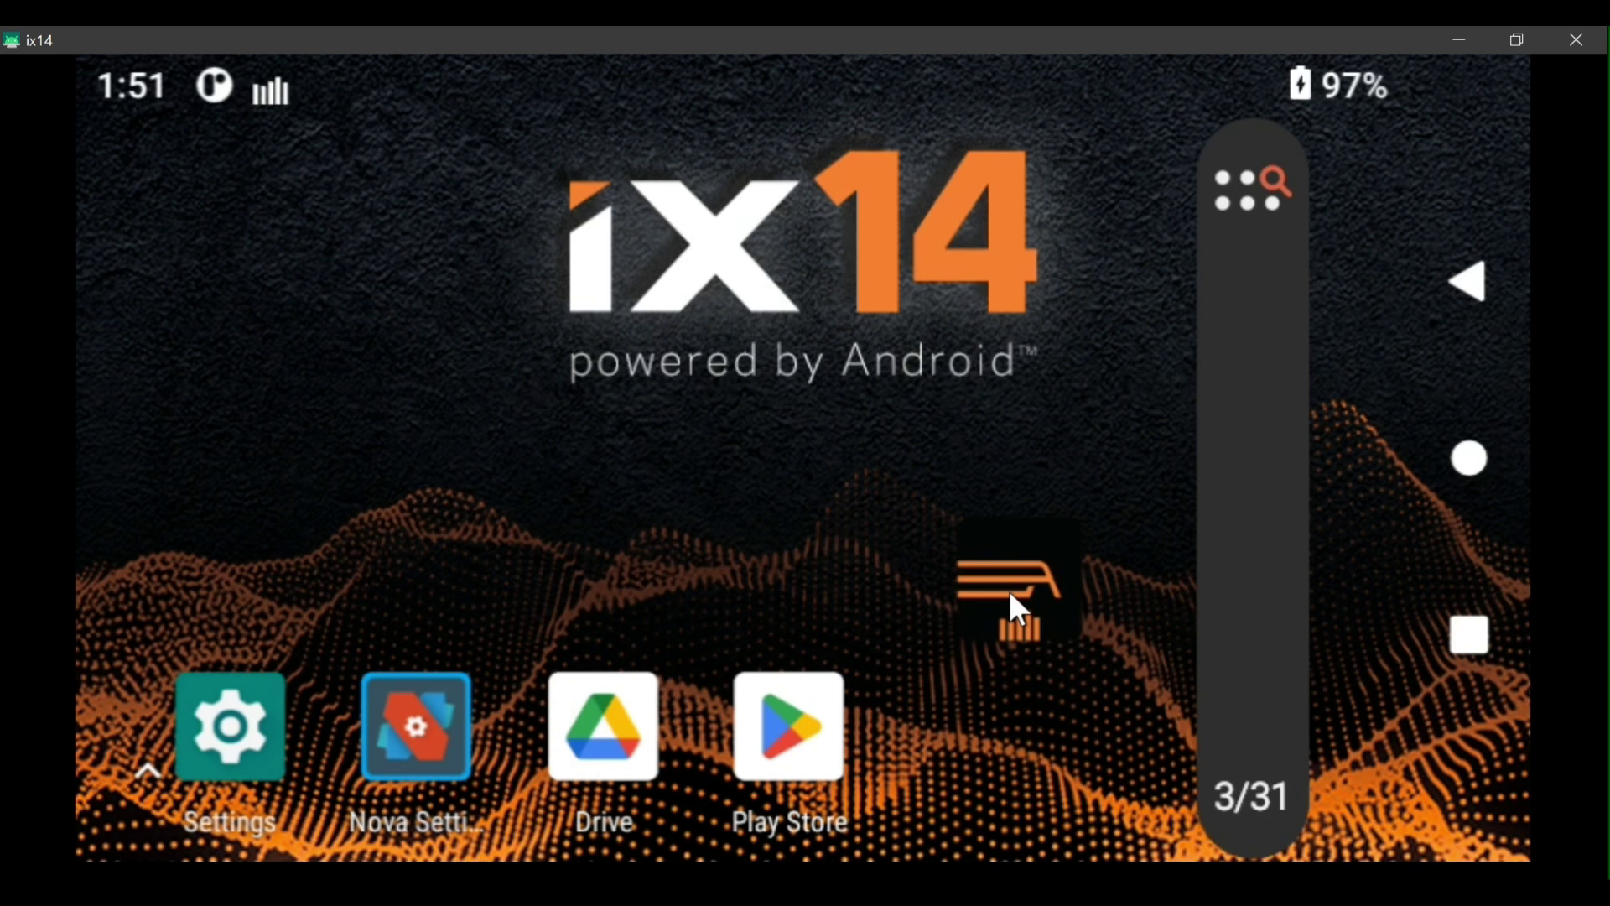
Move the AirWare shortcut from the dock to the spot above Nova Settings, and return it to the dock.
mouse_move(1008, 582)
left_mouse_down()
mouse_move(1025, 370)
mouse_move(1010, 724)
mouse_move(1016, 537)
mouse_move(994, 453)
mouse_move(996, 678)
mouse_move(1020, 560)
mouse_move(996, 564)
mouse_move(998, 617)
mouse_move(1003, 549)
mouse_move(1005, 574)
left_mouse_up()
left_click_drag(1010, 584, 408, 545)
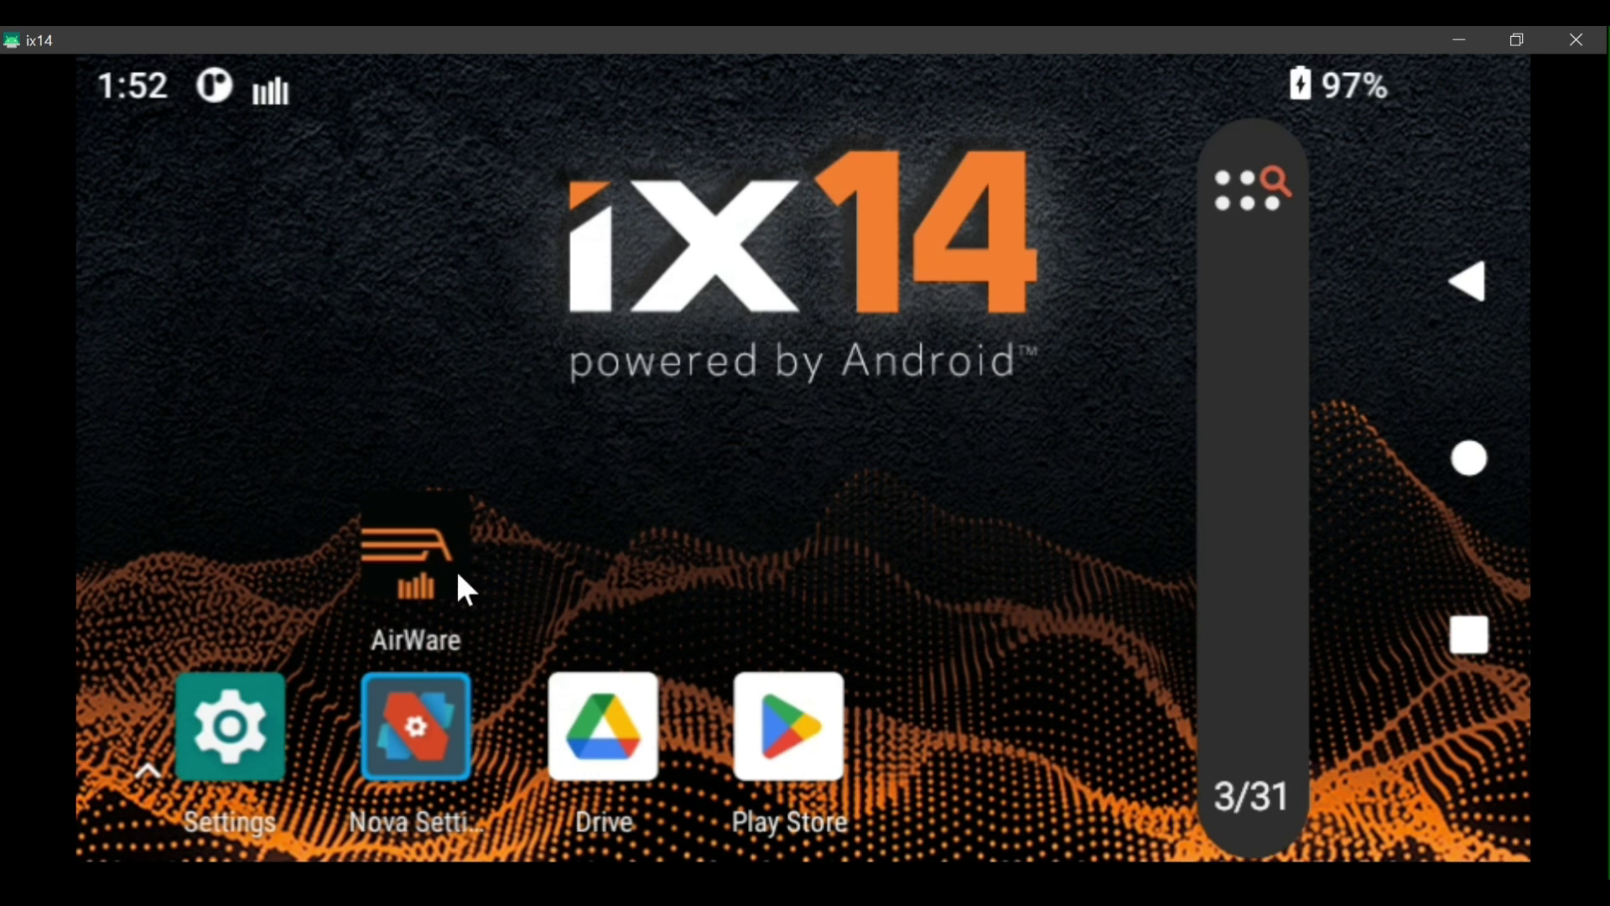
left_click_drag(408, 560, 1014, 598)
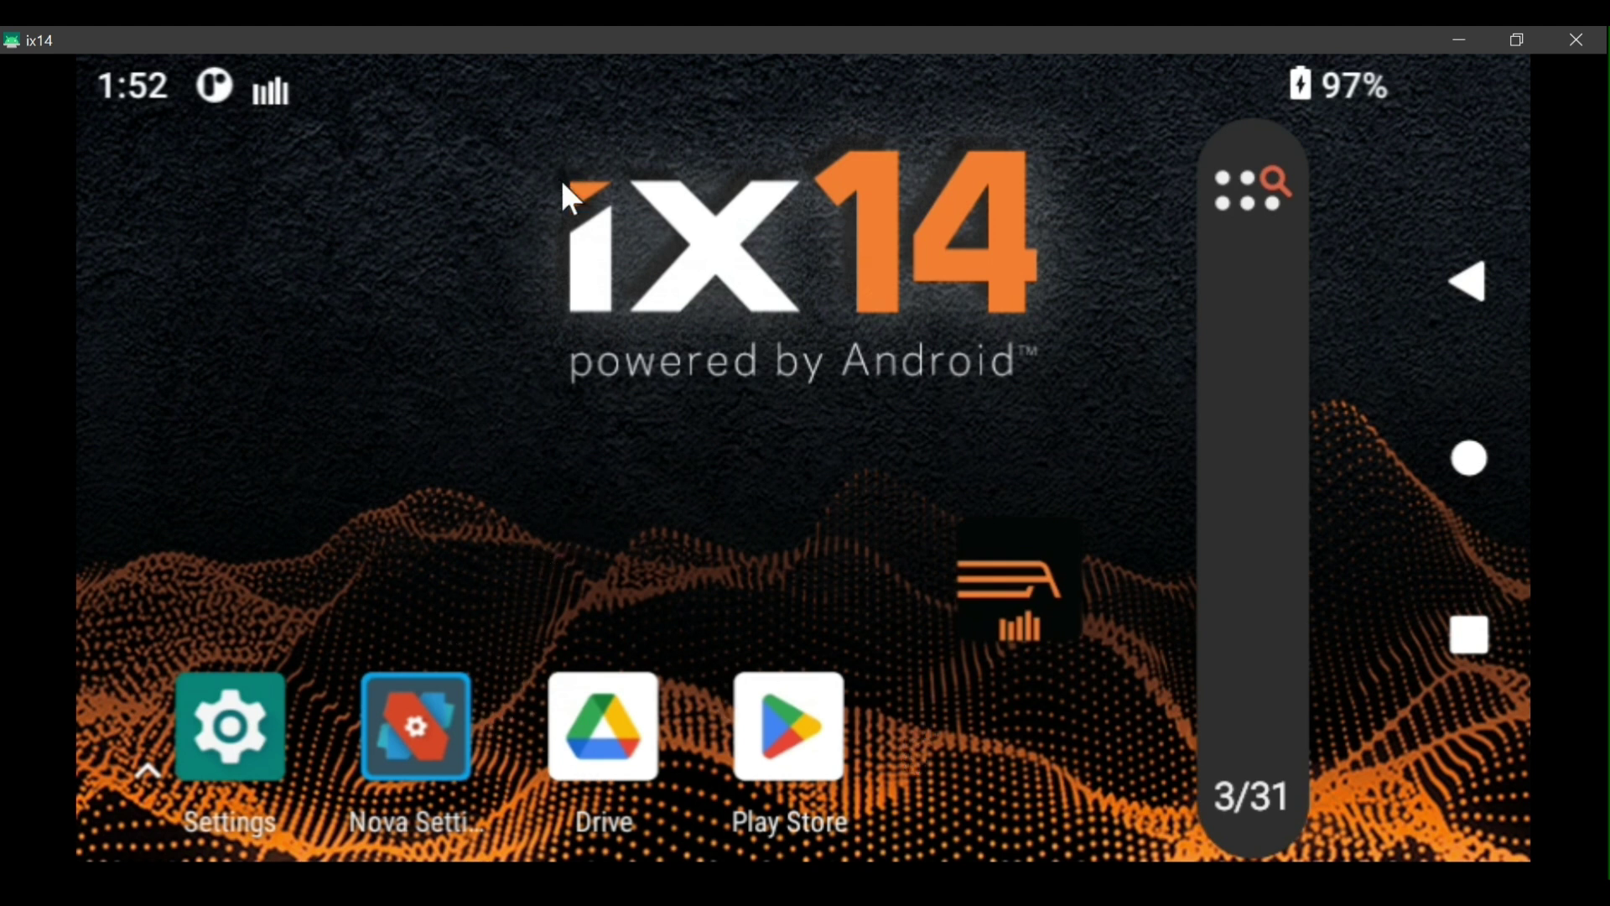
Check the recent apps overview from the home screen and open it again from the AirWare dashboard.
left_click(1477, 642)
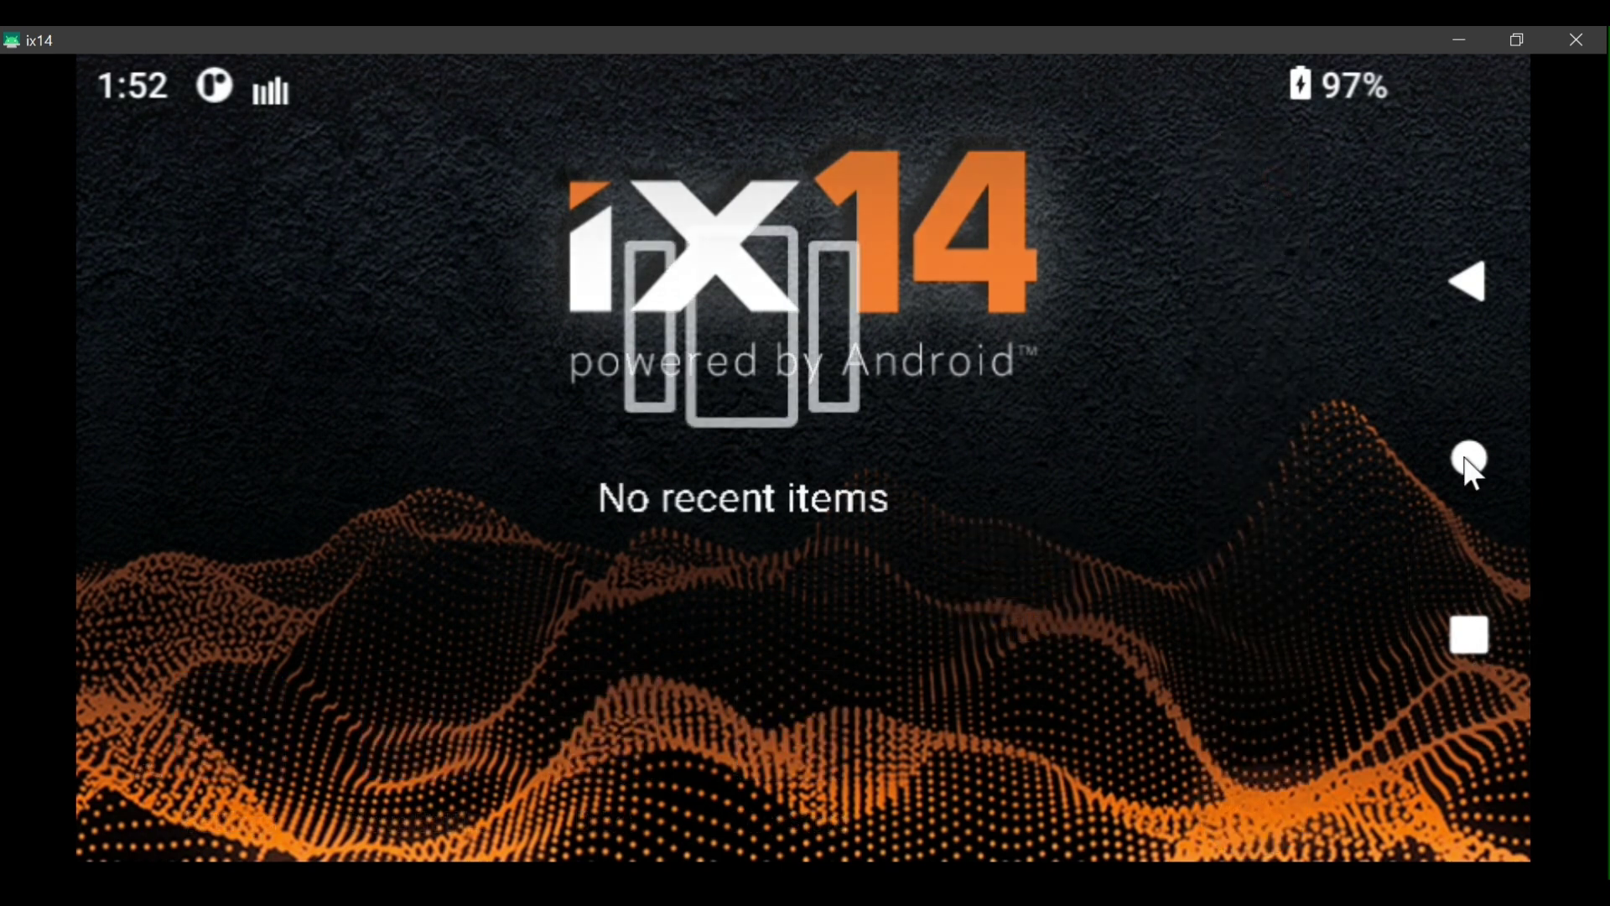
left_click(1469, 459)
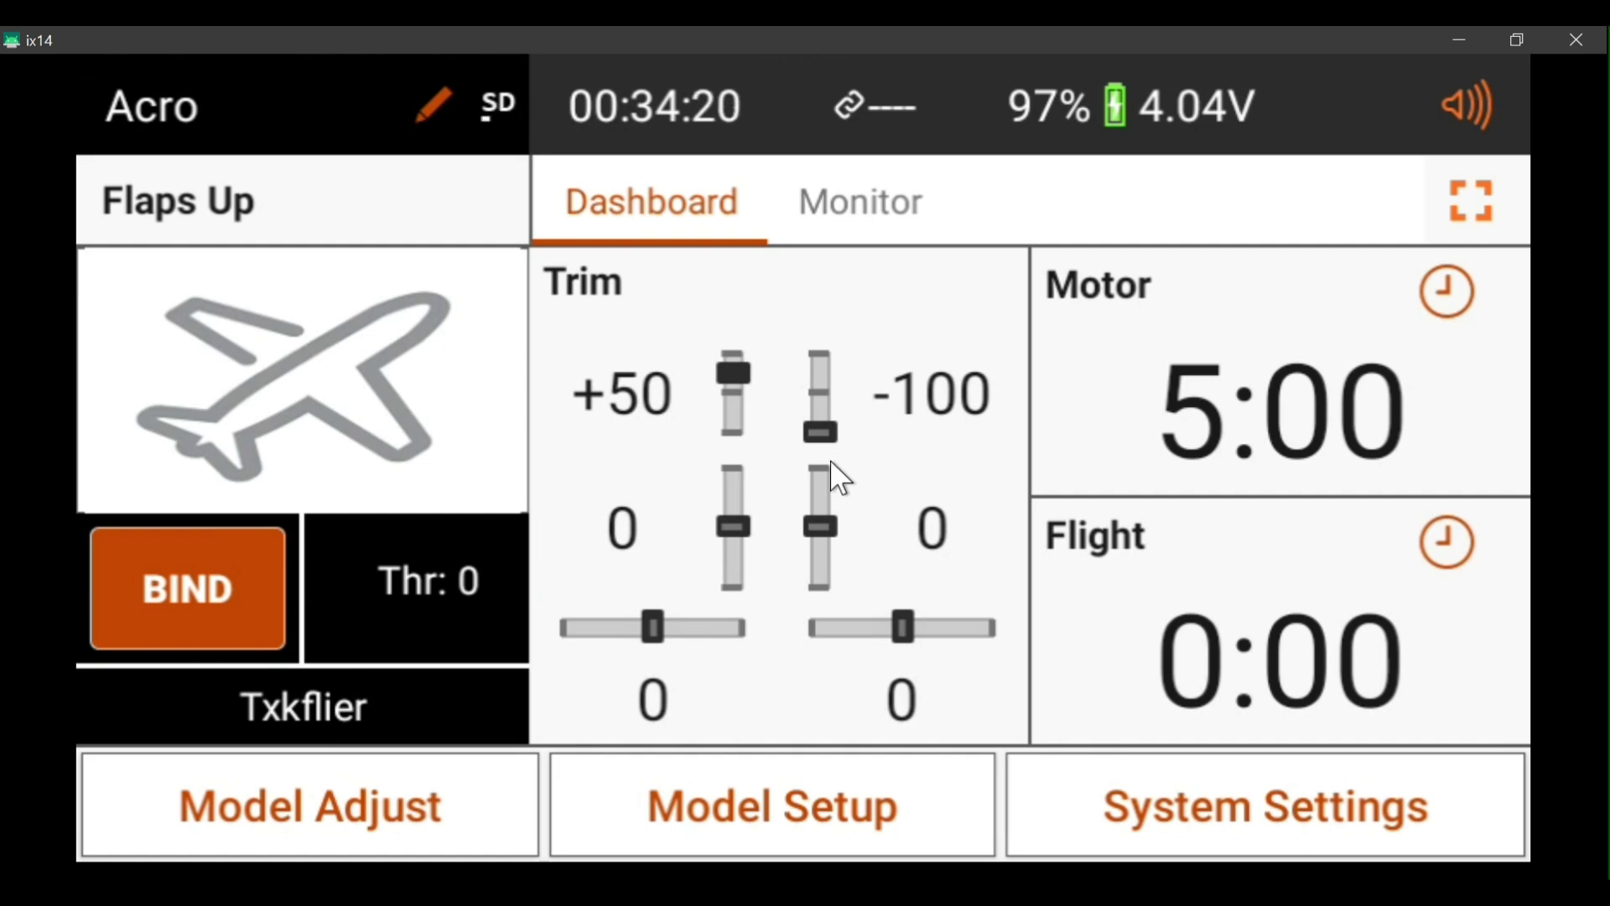
left_click_drag(789, 84, 772, 316)
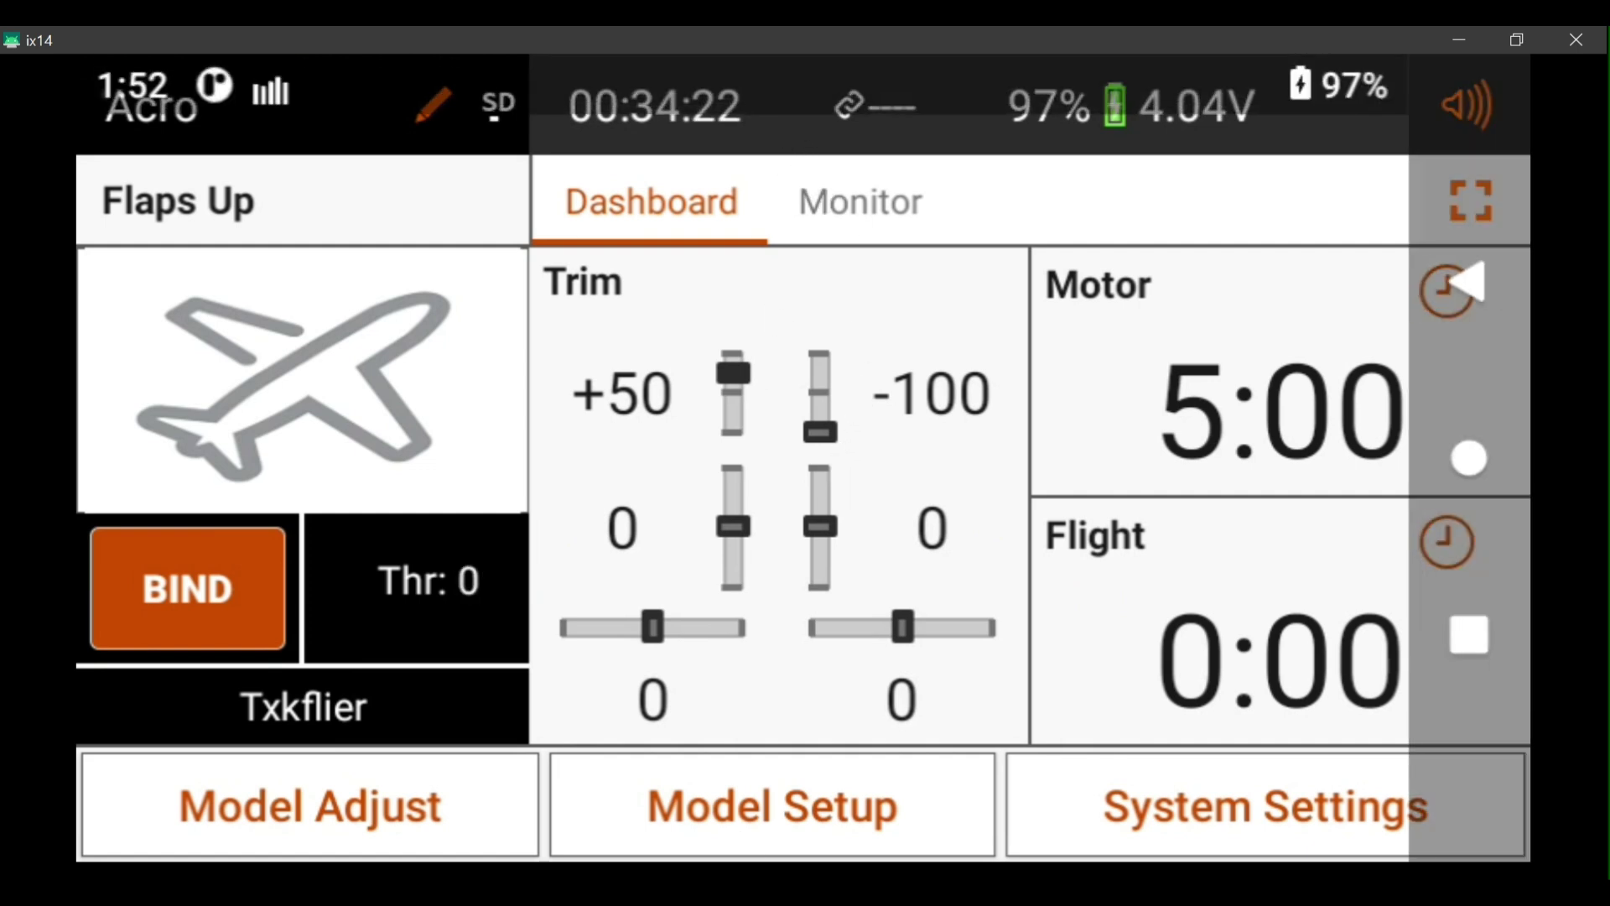
left_click(1469, 635)
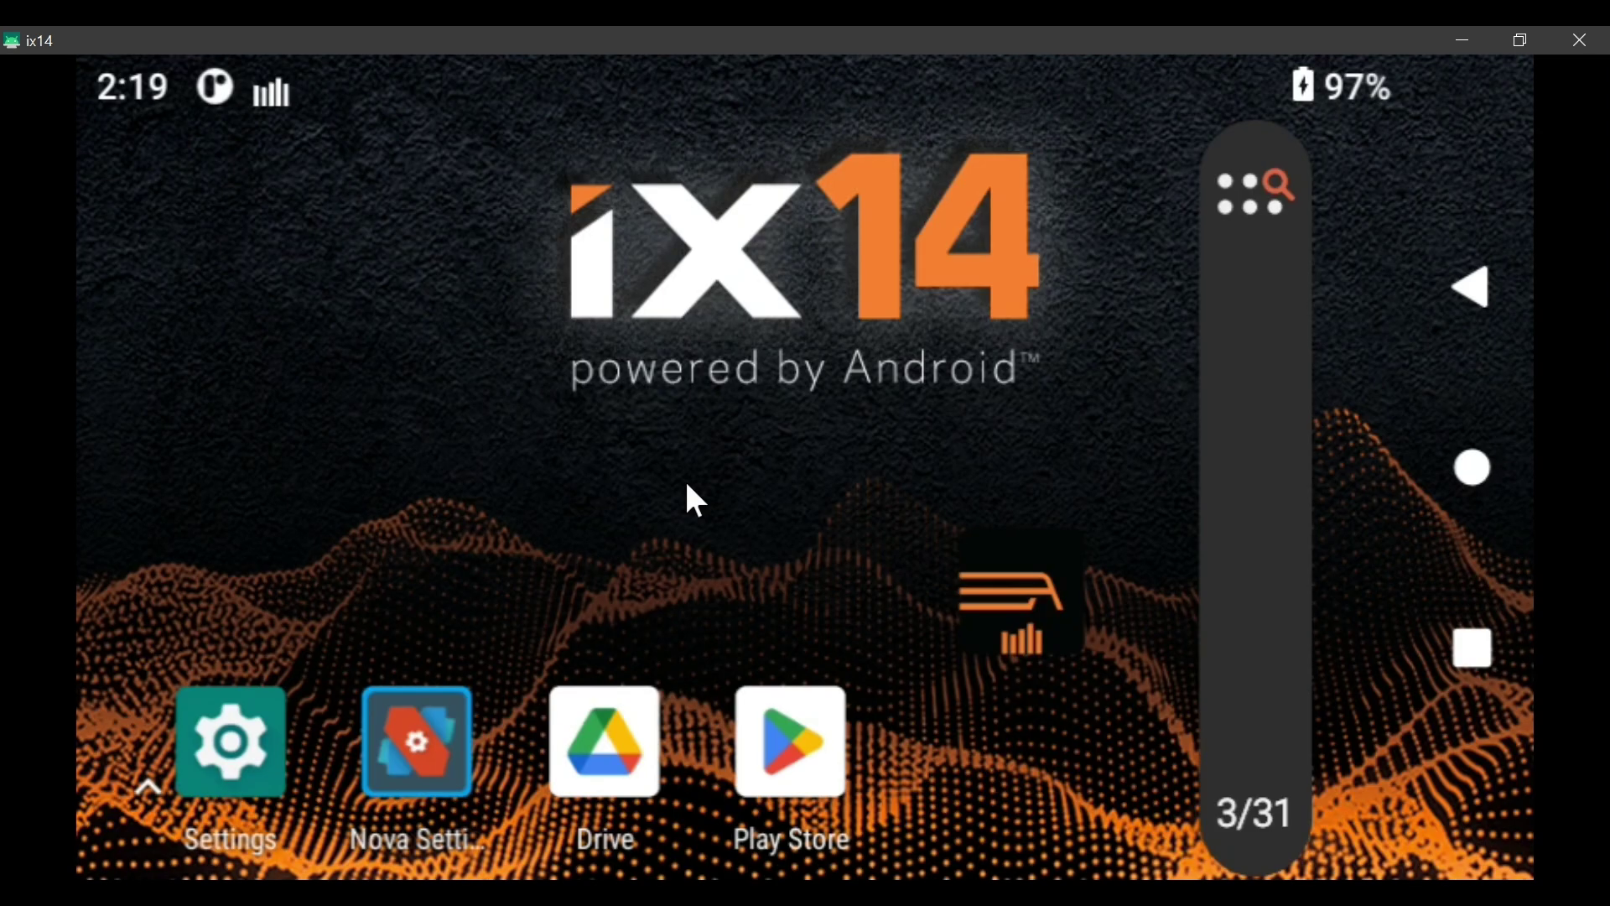